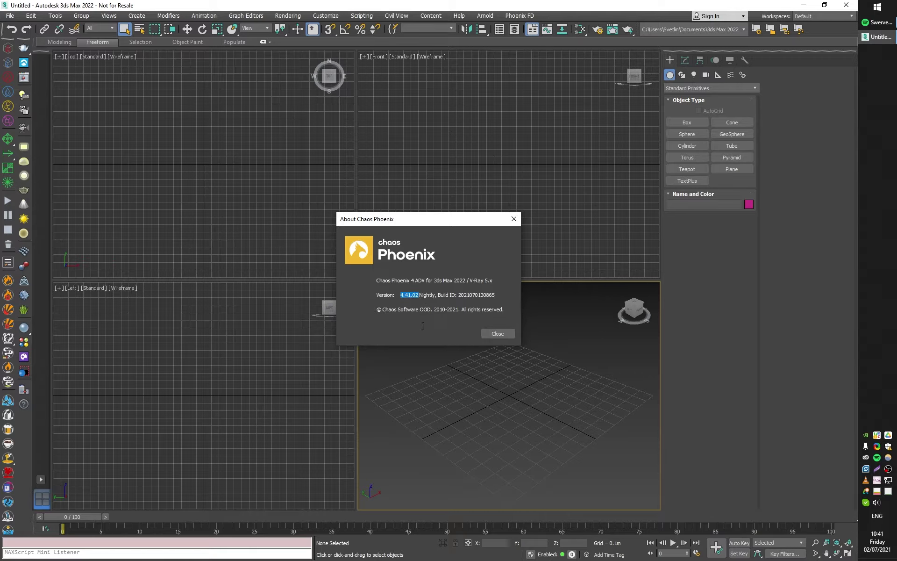
Step: Close the version information and draw a Phoenix fire/smoke simulator about 1.38 × 0.74 × 0.84 m on the perspective grid
{"action": "left_click", "coordinate": [416, 296]}
{"action": "left_click", "coordinate": [497, 333]}
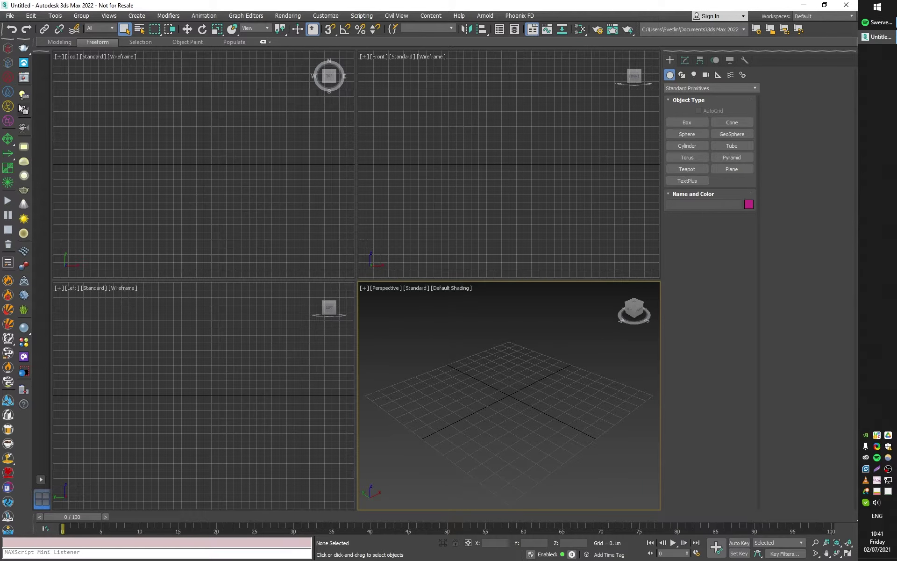
{"action": "left_click_drag", "start_coordinate": [394, 411], "coordinate": [609, 378]}
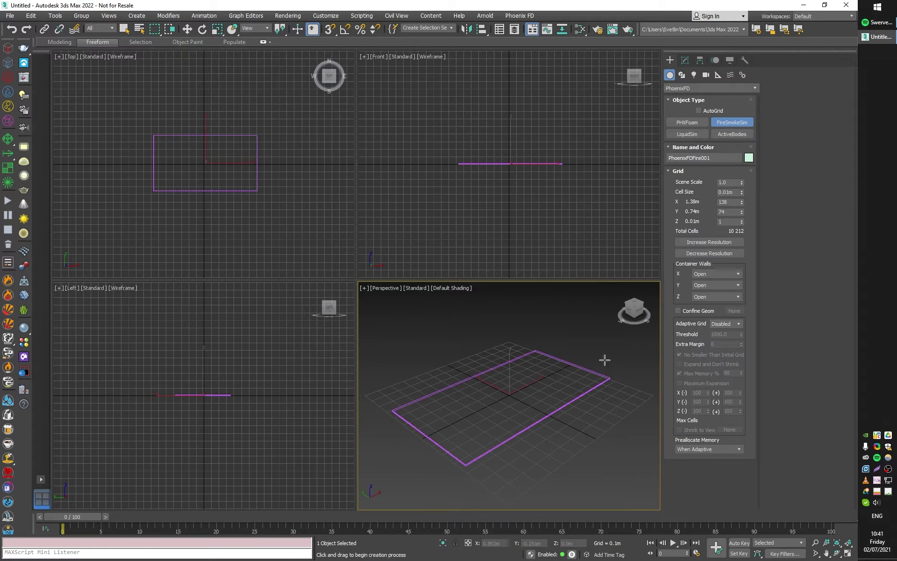
{"action": "left_click", "coordinate": [598, 259]}
{"action": "middle_click_drag", "start_coordinate": [581, 435], "coordinate": [556, 435], "text": "alt"}
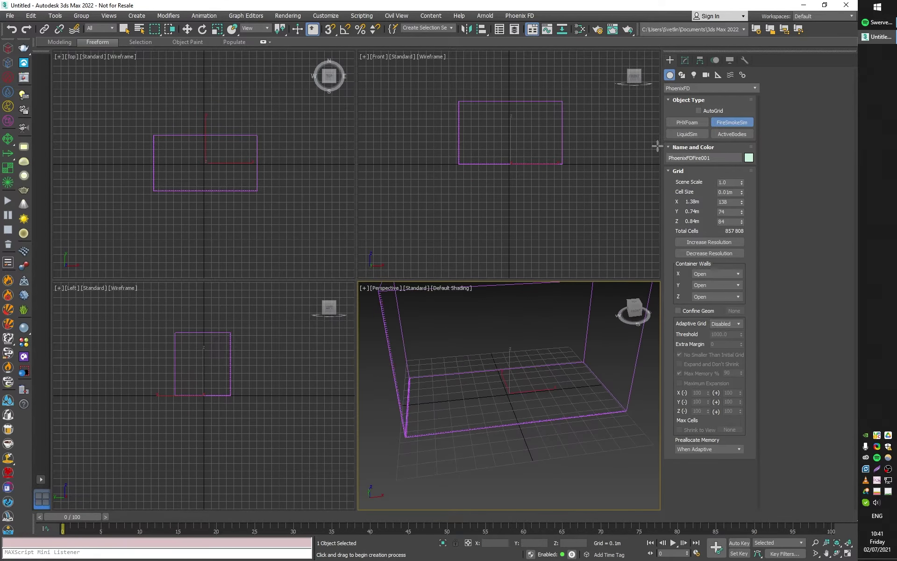
{"action": "left_click", "coordinate": [687, 60]}
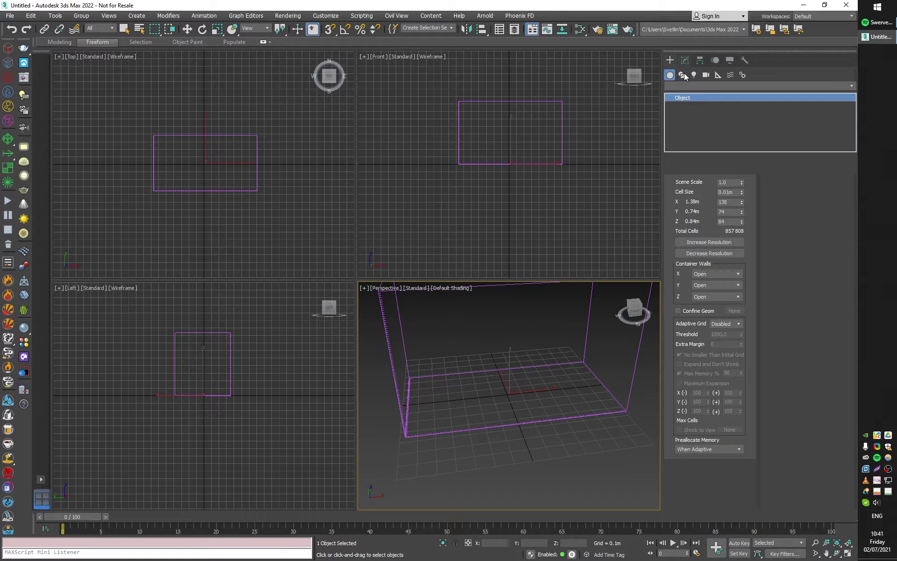
{"action": "middle_click_drag", "start_coordinate": [549, 370], "coordinate": [551, 355], "text": "alt"}
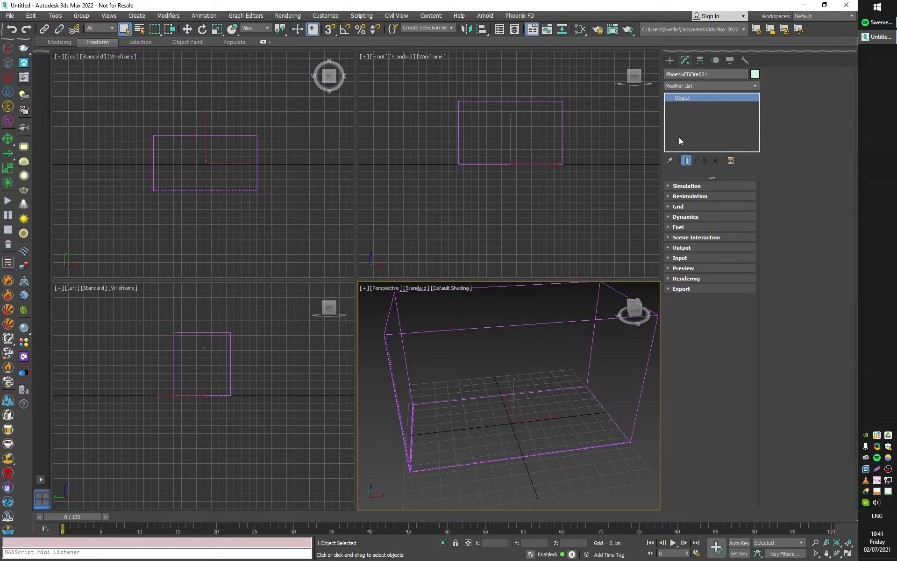
Step: Switch the geometry creation category to Standard Primitives
{"action": "left_click", "coordinate": [671, 60]}
{"action": "left_click", "coordinate": [682, 90]}
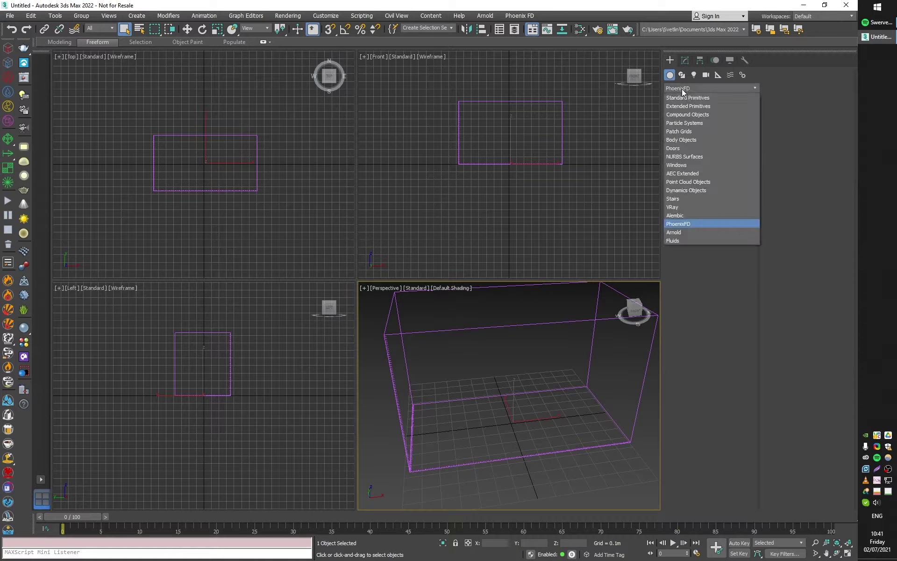
{"action": "left_click", "coordinate": [682, 94]}
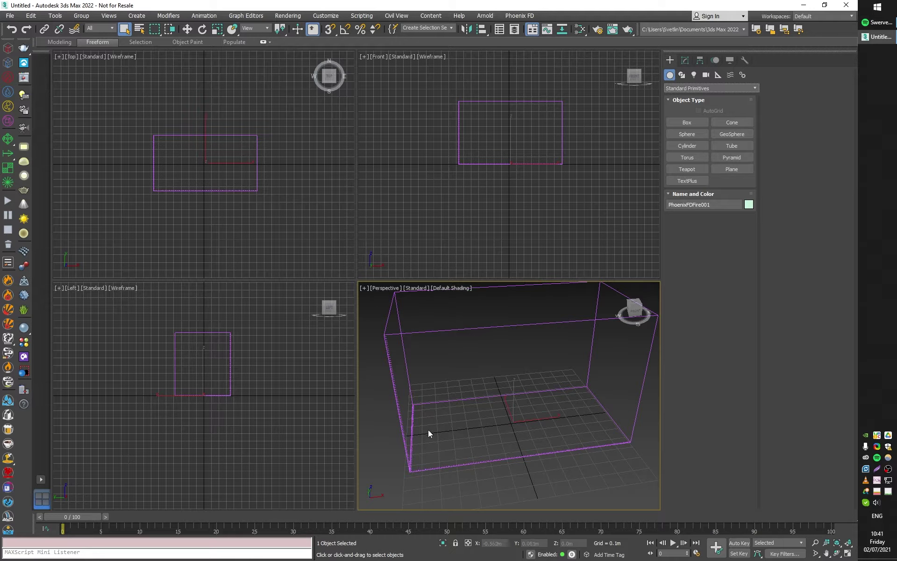
{"action": "left_click", "coordinate": [687, 122]}
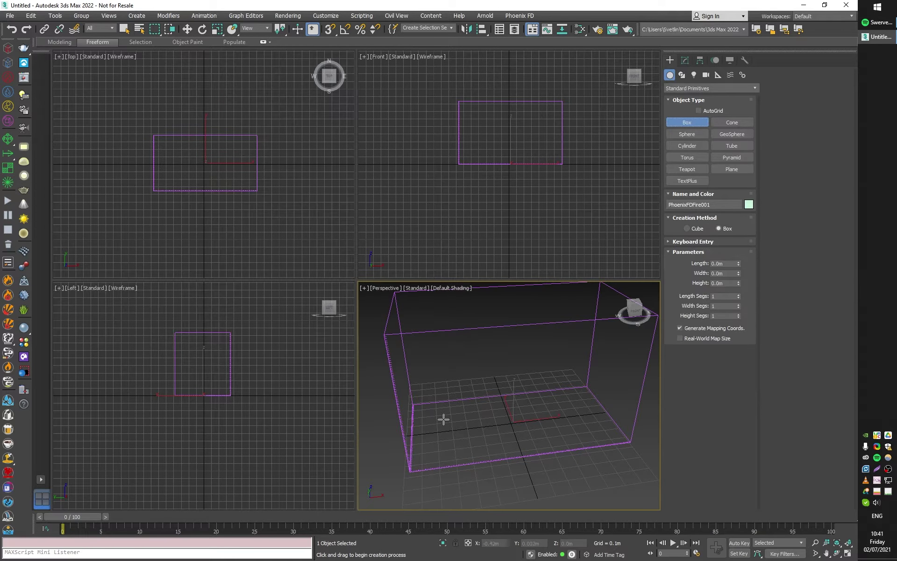
{"action": "left_click_drag", "start_coordinate": [427, 423], "coordinate": [446, 429]}
{"action": "right_click", "coordinate": [438, 422]}
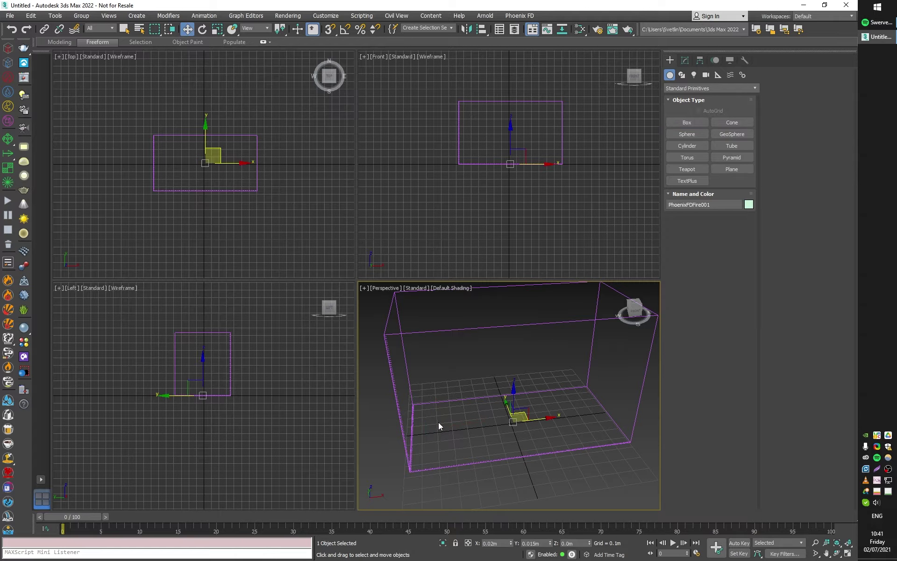
Step: Create a box about 0.138 × 0.133 × 0.111 m near one end of the simulator and raise it above the floor
{"action": "left_click", "coordinate": [687, 122]}
{"action": "left_click_drag", "start_coordinate": [430, 435], "coordinate": [433, 374]}
{"action": "left_click", "coordinate": [441, 416]}
{"action": "right_click", "coordinate": [441, 416]}
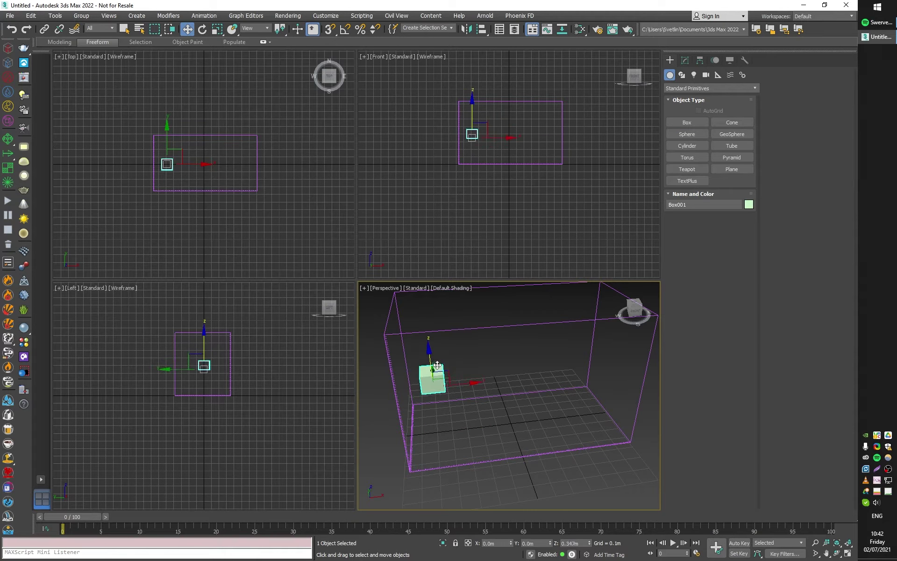
Step: Create a sphere of about 0.05 m radius near the simulator's opposite end, slightly above the floor, and maximize the perspective view
{"action": "left_click", "coordinate": [692, 136]}
{"action": "left_click_drag", "start_coordinate": [571, 415], "coordinate": [575, 413]}
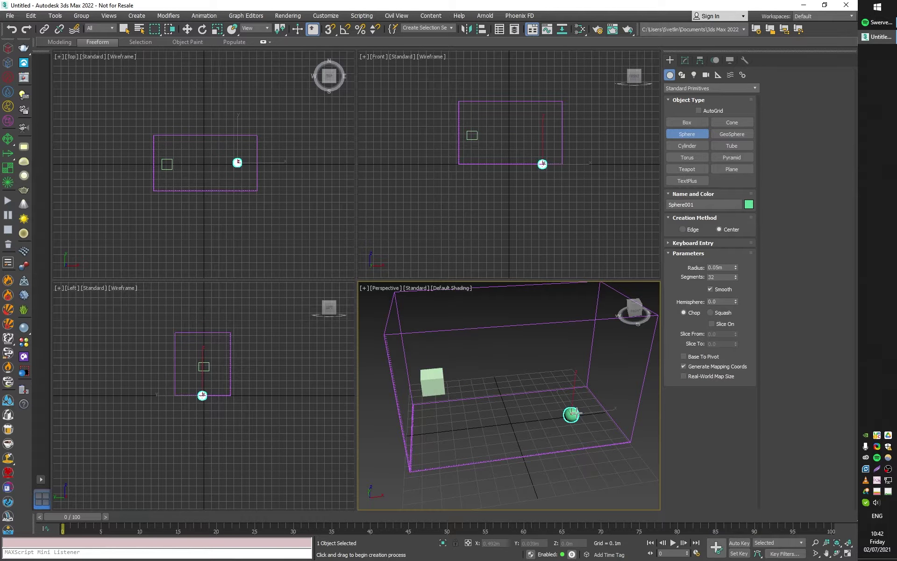
{"action": "right_click", "coordinate": [572, 395]}
{"action": "mouse_move", "coordinate": [574, 411]}
{"action": "middle_mouse_down", "text": "alt"}
{"action": "mouse_move", "coordinate": [576, 425]}
{"action": "mouse_move", "coordinate": [572, 418]}
{"action": "middle_mouse_up", "text": "alt"}
{"action": "key", "text": "alt+w"}
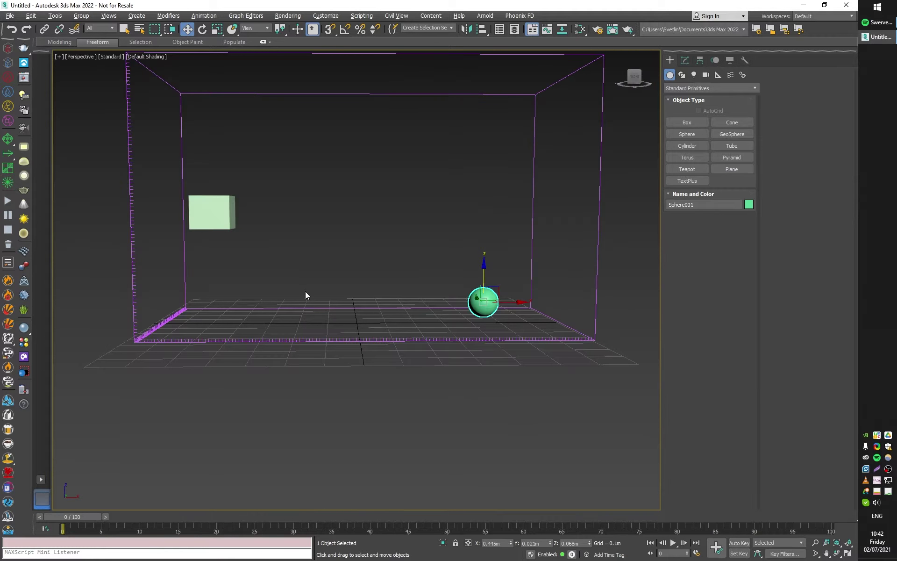
{"action": "scroll", "coordinate": [306, 295], "scroll_direction": "up", "scroll_amount": 3}
{"action": "scroll", "coordinate": [219, 266], "scroll_direction": "down", "scroll_amount": 3}
{"action": "scroll", "coordinate": [201, 233], "scroll_direction": "down", "scroll_amount": 3}
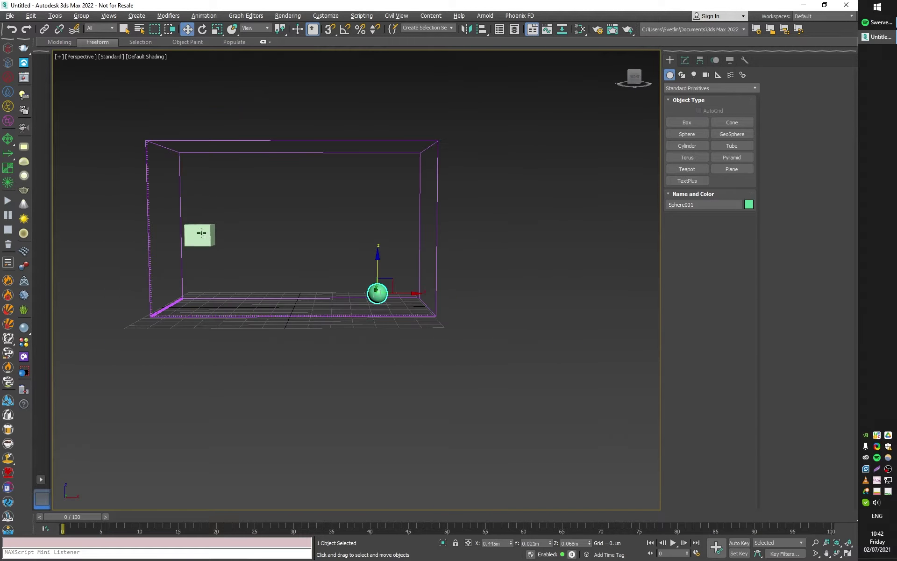
Step: Place two Phoenix fire sources outside the simulator, one beside the box's end and one beside the sphere's end
{"action": "left_click", "coordinate": [8, 78]}
{"action": "left_click", "coordinate": [129, 306]}
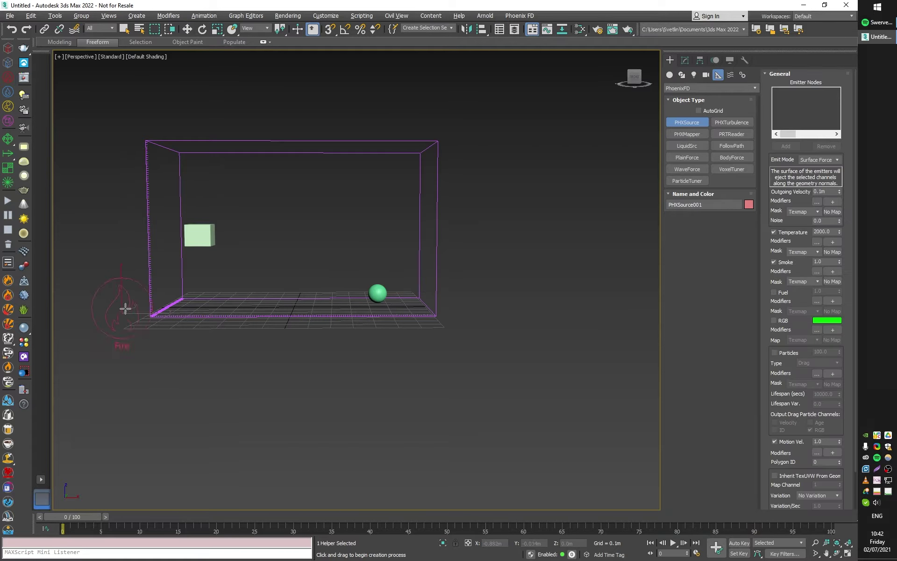
{"action": "left_click", "coordinate": [466, 315]}
{"action": "middle_click_drag", "start_coordinate": [379, 305], "coordinate": [479, 348]}
Step: Add the sphere as the emitter node of the fire source nearest to it
{"action": "left_click", "coordinate": [685, 59]}
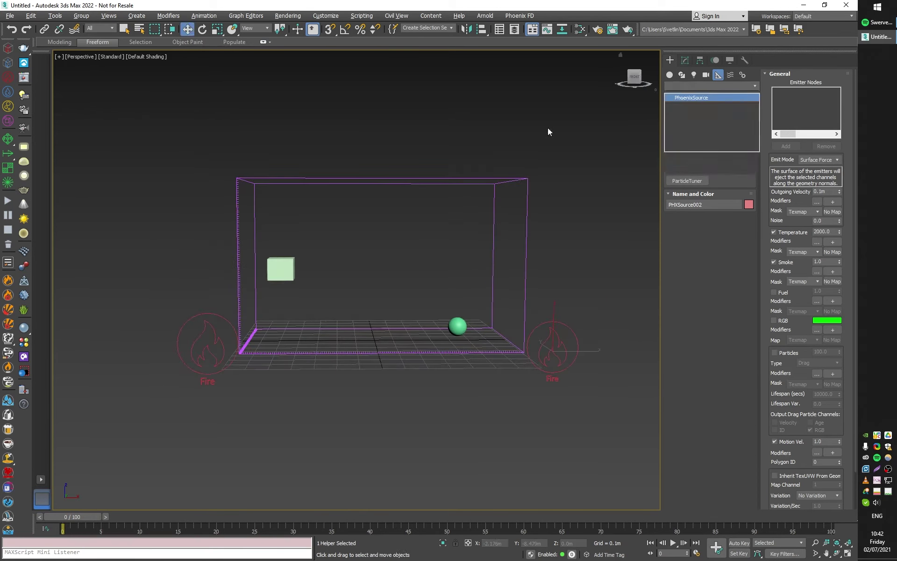
{"action": "left_click", "coordinate": [690, 258]}
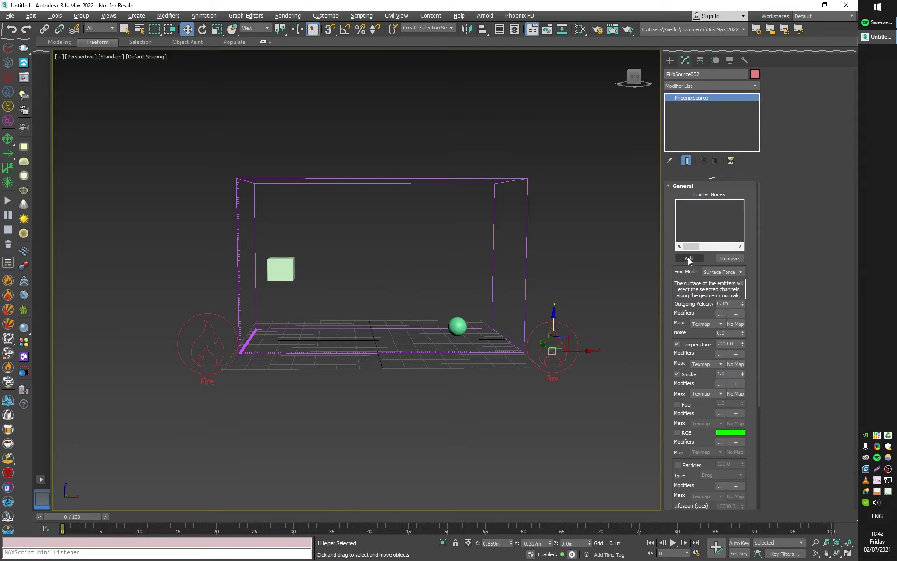
{"action": "left_click", "coordinate": [457, 326]}
Step: Add the box as the emitter node of the other fire source
{"action": "left_click", "coordinate": [278, 258]}
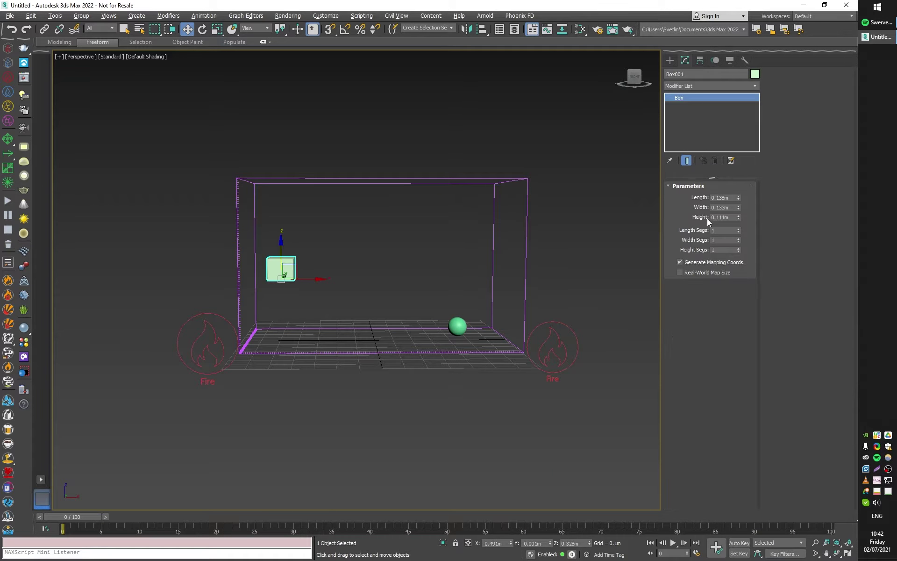
{"action": "left_click", "coordinate": [214, 329]}
{"action": "left_click", "coordinate": [675, 259]}
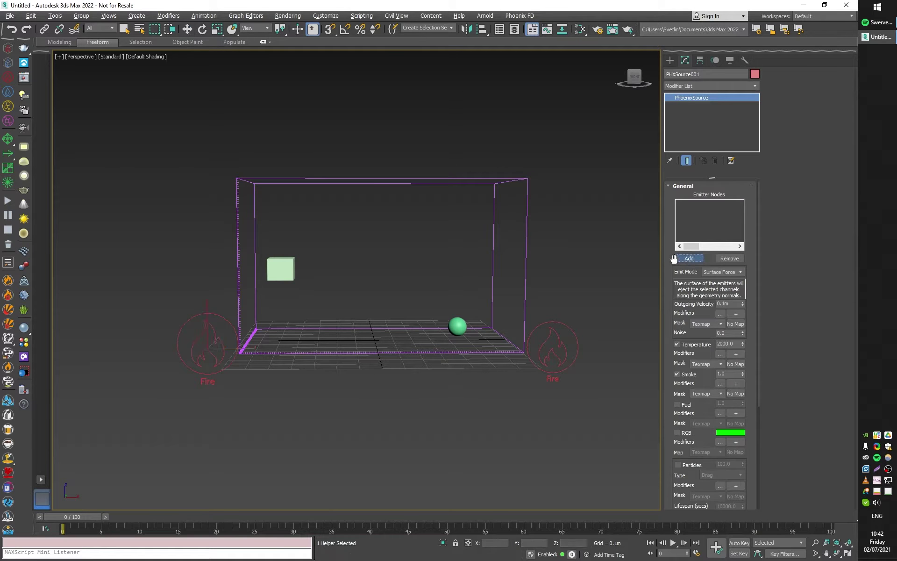
{"action": "left_click", "coordinate": [278, 268]}
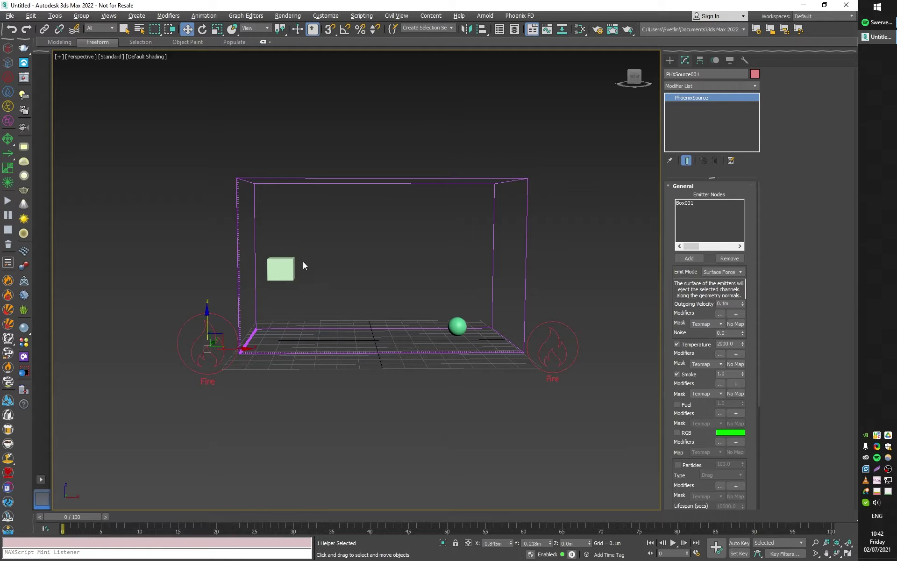
Step: Disable Temperature and Smoke and enable Fuel on the box's source, and disable Smoke on the sphere's source
{"action": "left_click", "coordinate": [677, 344]}
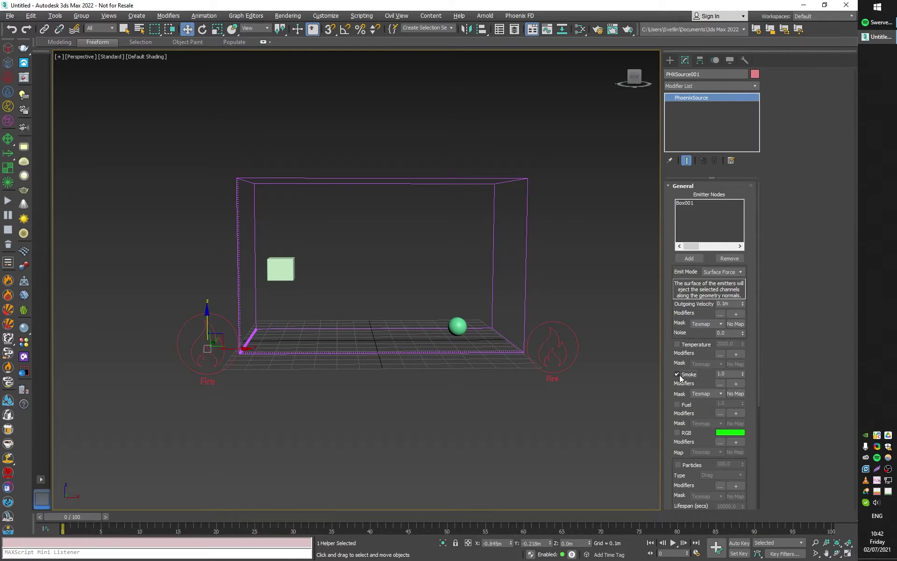
{"action": "left_click", "coordinate": [677, 374]}
{"action": "left_click", "coordinate": [677, 405]}
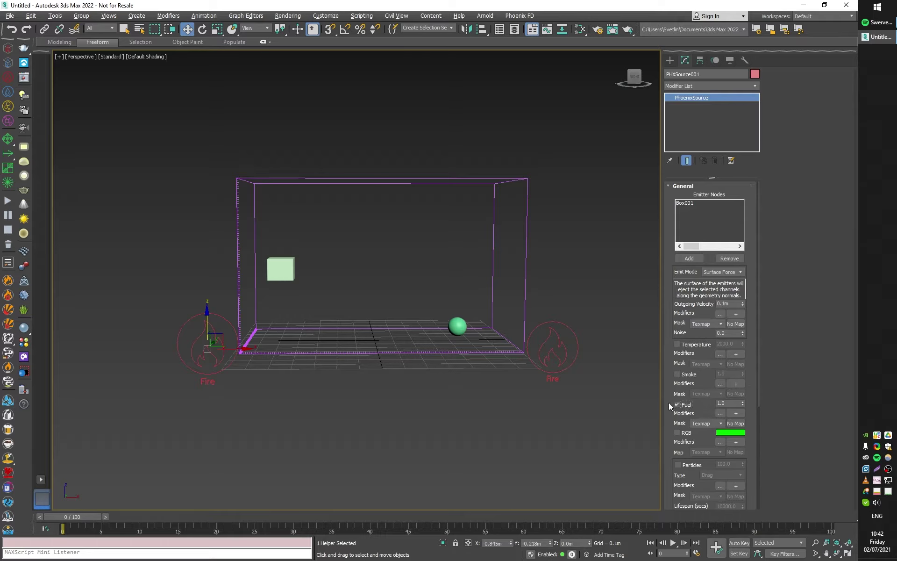
{"action": "scroll", "coordinate": [668, 402], "scroll_direction": "down", "scroll_amount": 1}
{"action": "left_click", "coordinate": [552, 330]}
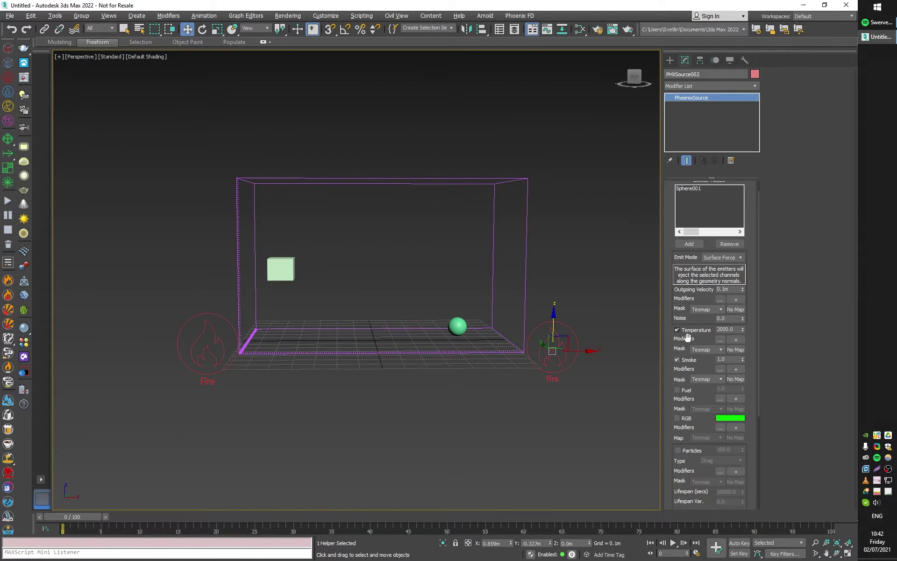
{"action": "left_click", "coordinate": [678, 359]}
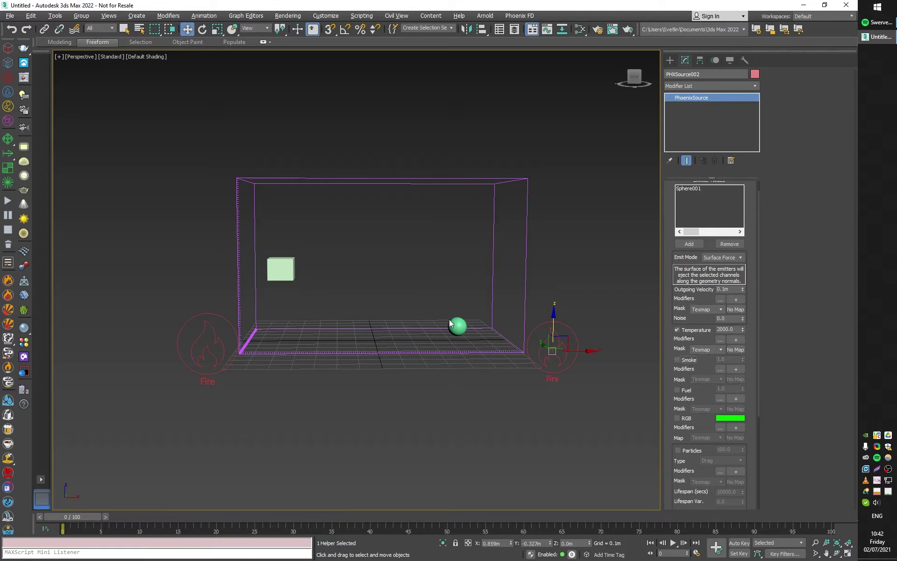
Step: Run the simulation to about frame 15, stop it, and enable the simulator's Grid Fuel output channel
{"action": "left_click", "coordinate": [13, 205]}
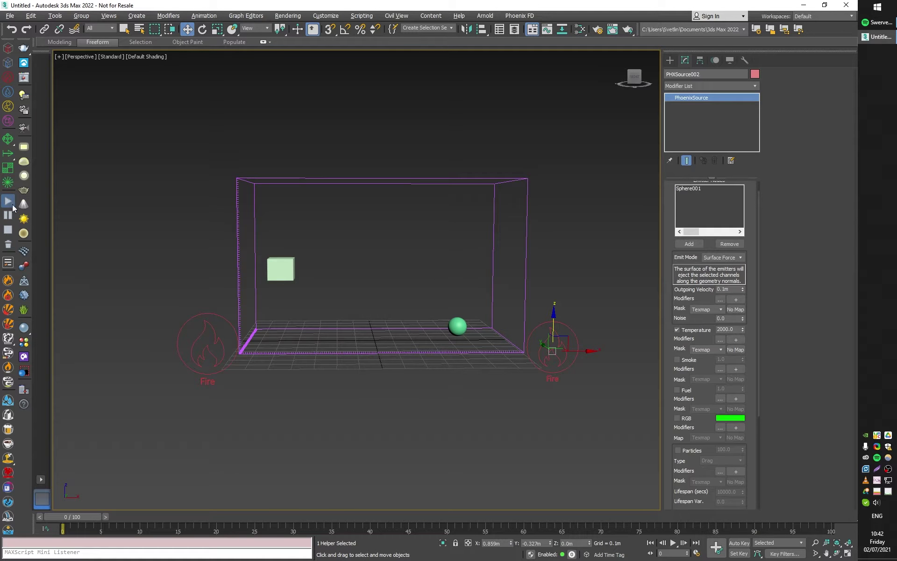
{"action": "left_click", "coordinate": [8, 231]}
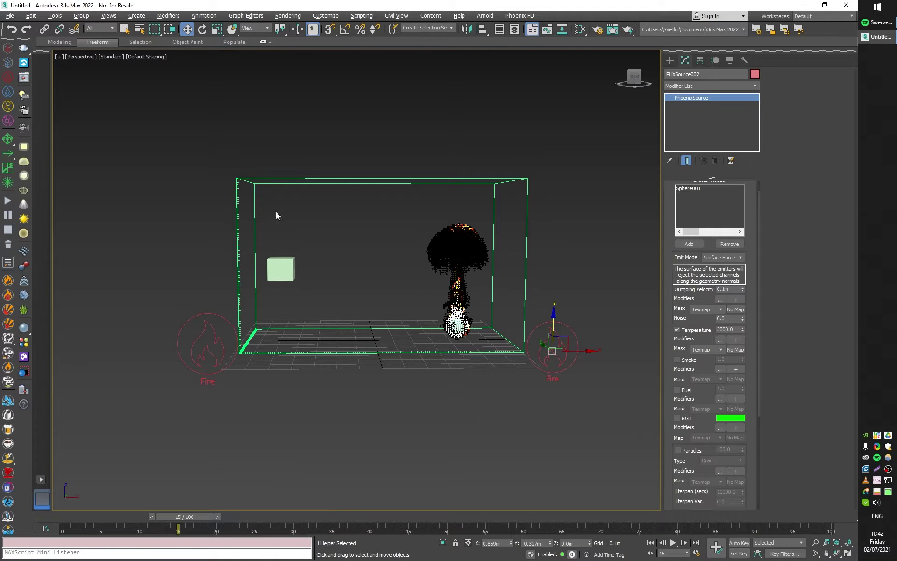
{"action": "left_click", "coordinate": [562, 299]}
{"action": "left_click", "coordinate": [682, 249]}
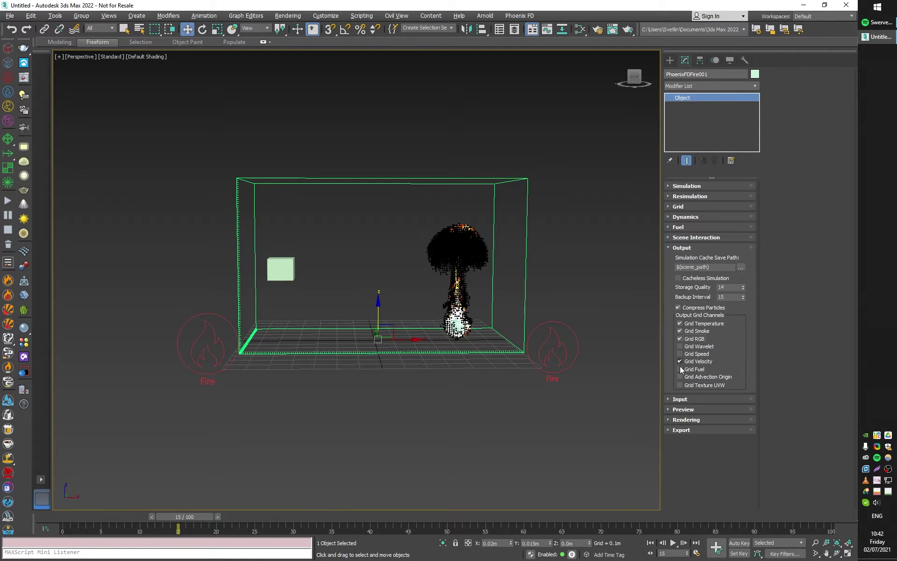
Step: Rerun the simulation with the simulator's preview settings expanded and stop it at about frame 15
{"action": "left_click", "coordinate": [698, 185]}
{"action": "left_click", "coordinate": [689, 197]}
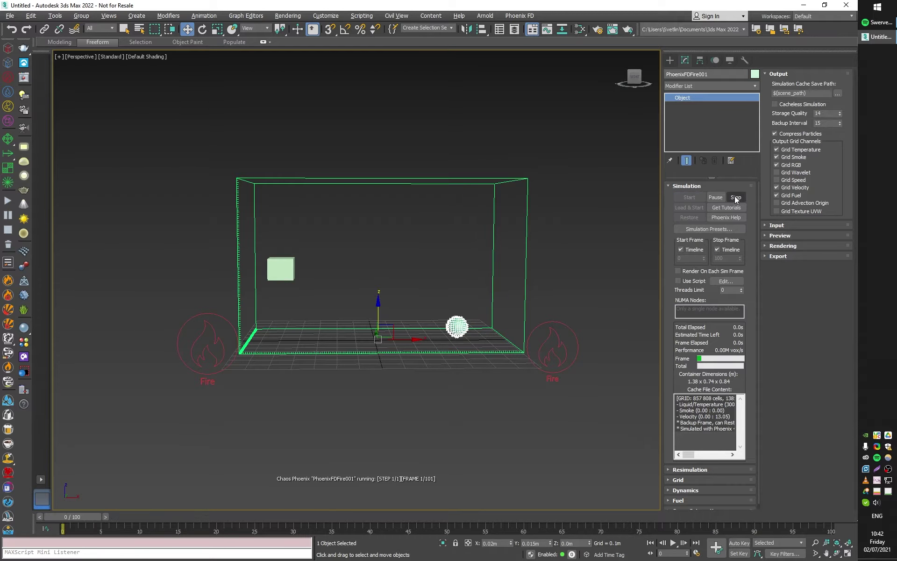
{"action": "left_click", "coordinate": [790, 235]}
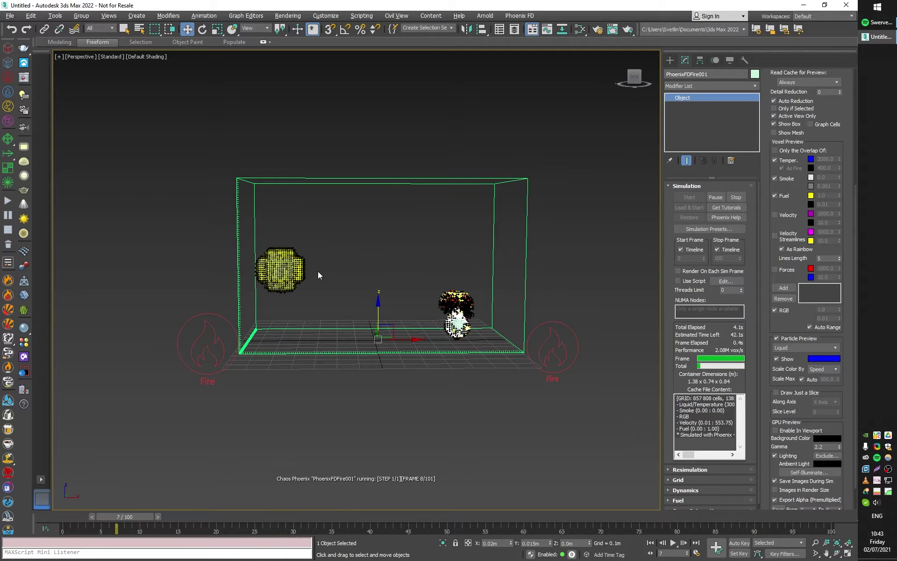
{"action": "left_click", "coordinate": [737, 197]}
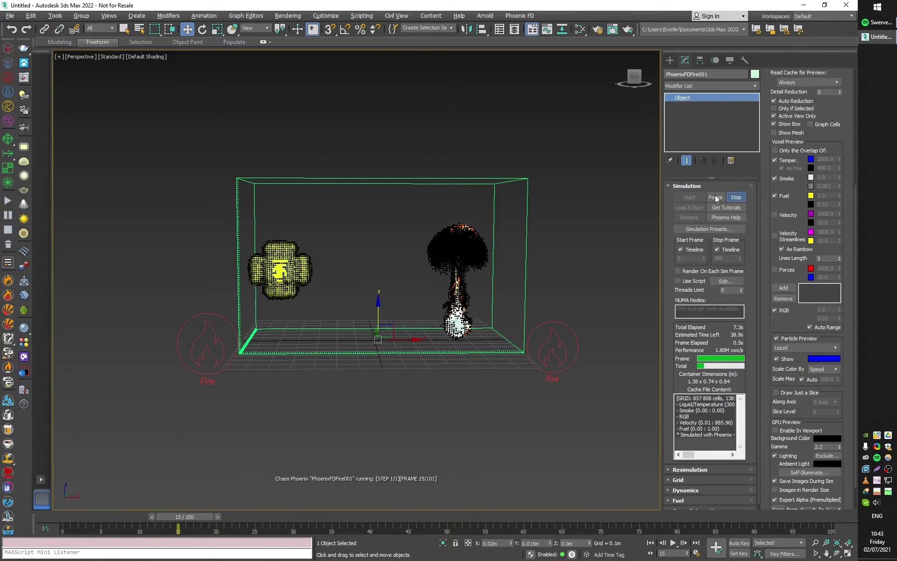
Step: Expand the simulator's Fuel and Dynamics settings and open the Fuel Buoyancy value for editing
{"action": "left_click", "coordinate": [686, 498]}
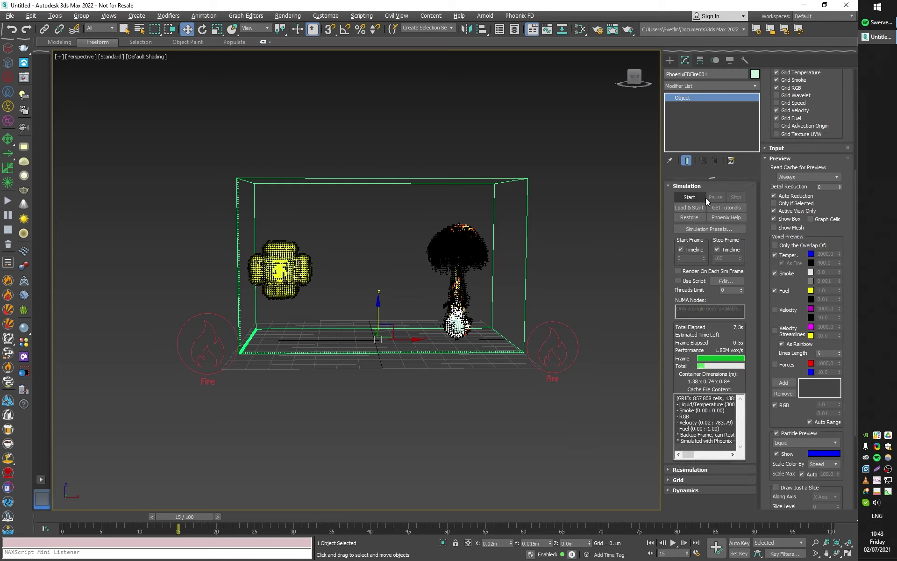
{"action": "left_click_drag", "start_coordinate": [767, 222], "coordinate": [769, 229]}
{"action": "scroll", "coordinate": [769, 231], "scroll_direction": "up", "scroll_amount": 3}
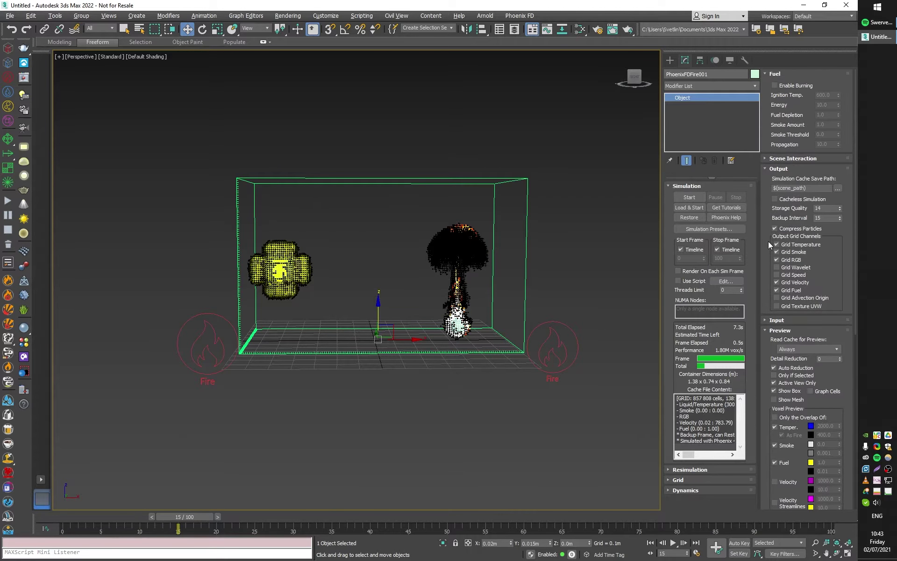
{"action": "left_click", "coordinate": [685, 490]}
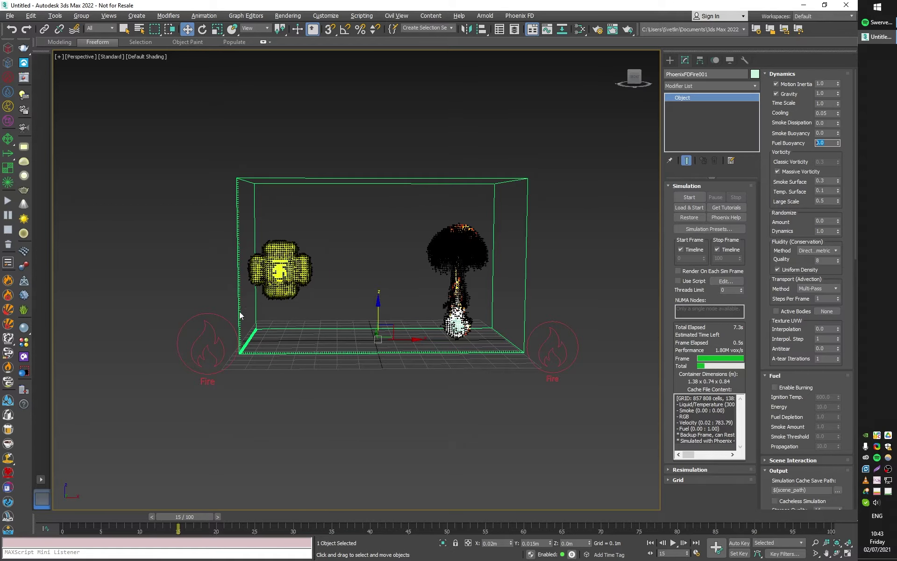
Step: Restart the simulation and look through the emission settings of the box's fuel source
{"action": "left_click", "coordinate": [689, 197]}
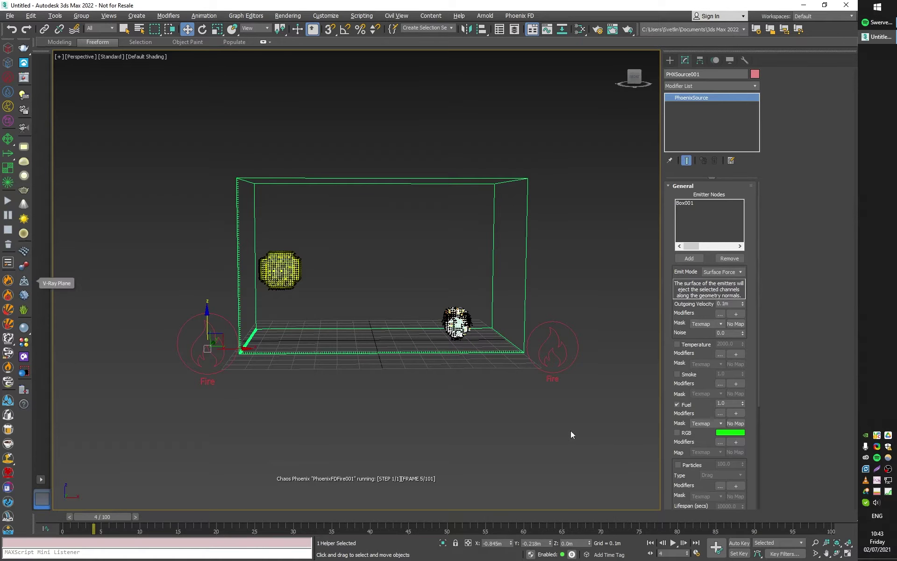
{"action": "scroll", "coordinate": [672, 434], "scroll_direction": "down", "scroll_amount": 5}
{"action": "scroll", "coordinate": [672, 434], "scroll_direction": "down", "scroll_amount": 1}
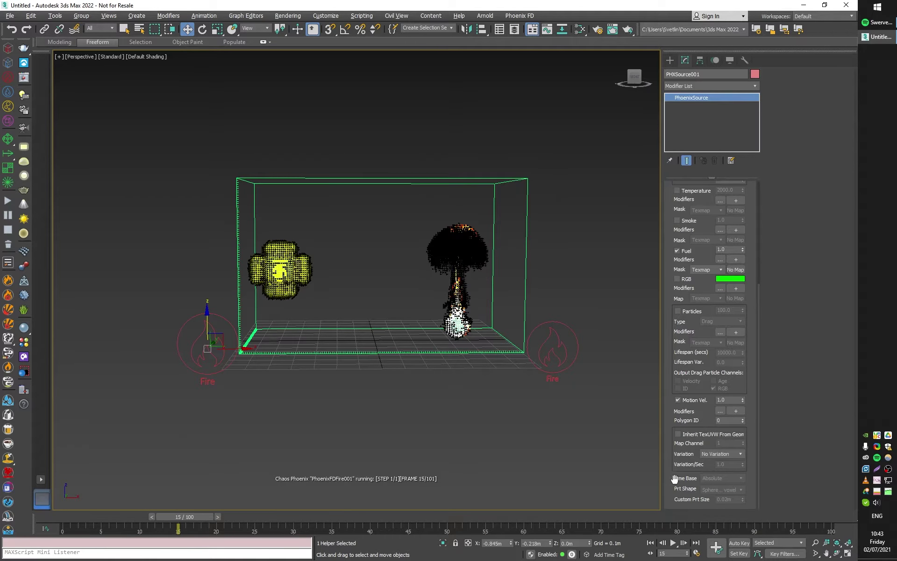
{"action": "scroll", "coordinate": [674, 479], "scroll_direction": "up", "scroll_amount": 3}
{"action": "scroll", "coordinate": [676, 482], "scroll_direction": "up", "scroll_amount": 1}
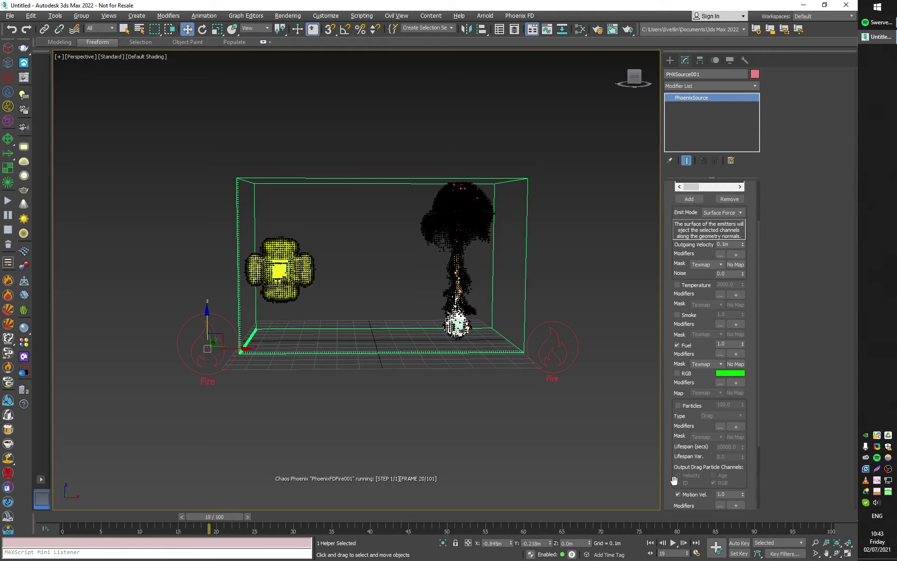
Step: Try Polygon IDs 1 and 3 on the box's fuel source while rerunning the simulation, and settle on ID 4
{"action": "scroll", "coordinate": [674, 480], "scroll_direction": "down", "scroll_amount": 4}
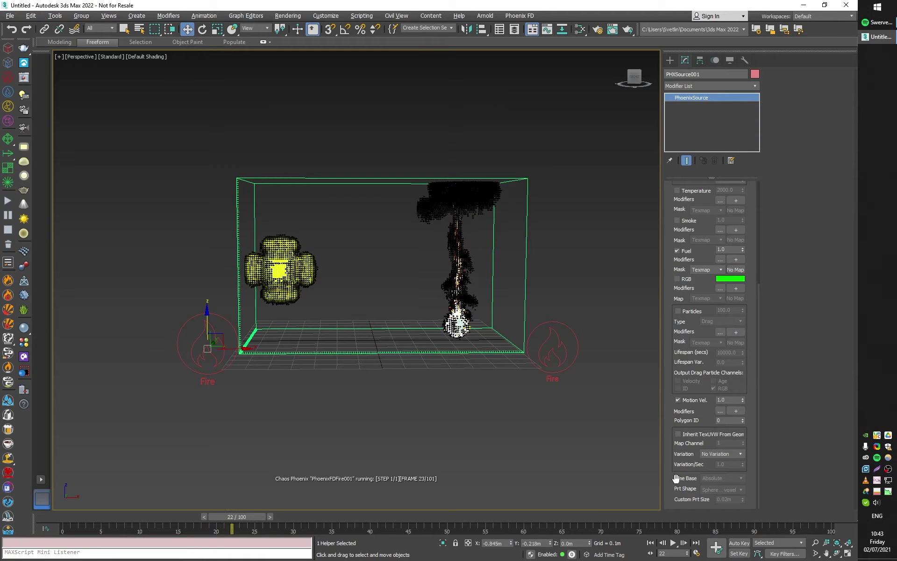
{"action": "left_click", "coordinate": [743, 419]}
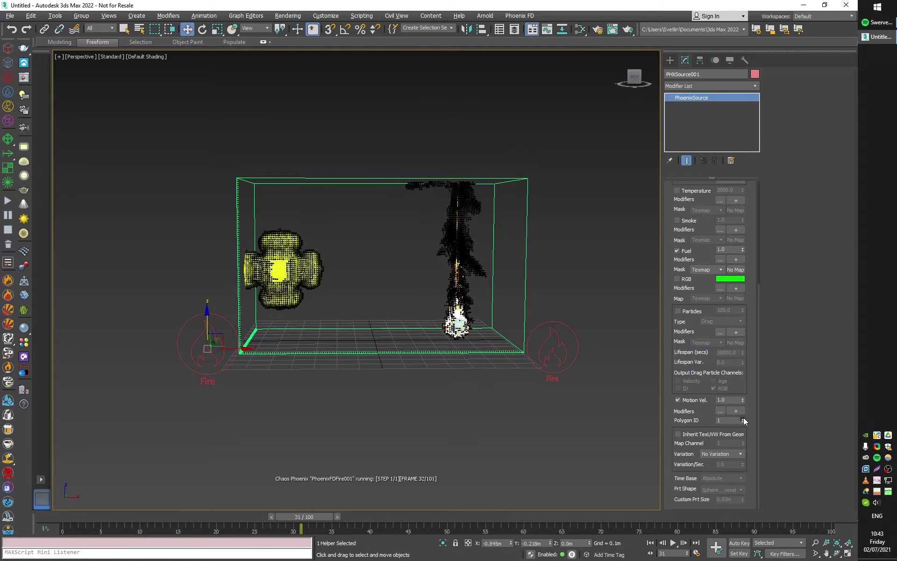
{"action": "left_click", "coordinate": [8, 202]}
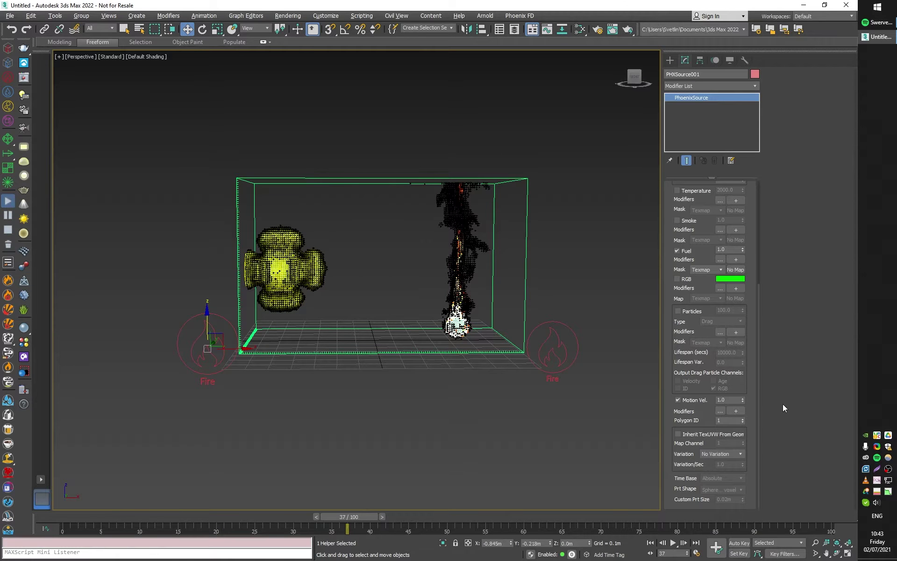
{"action": "left_click", "coordinate": [743, 419]}
{"action": "left_click", "coordinate": [743, 419]}
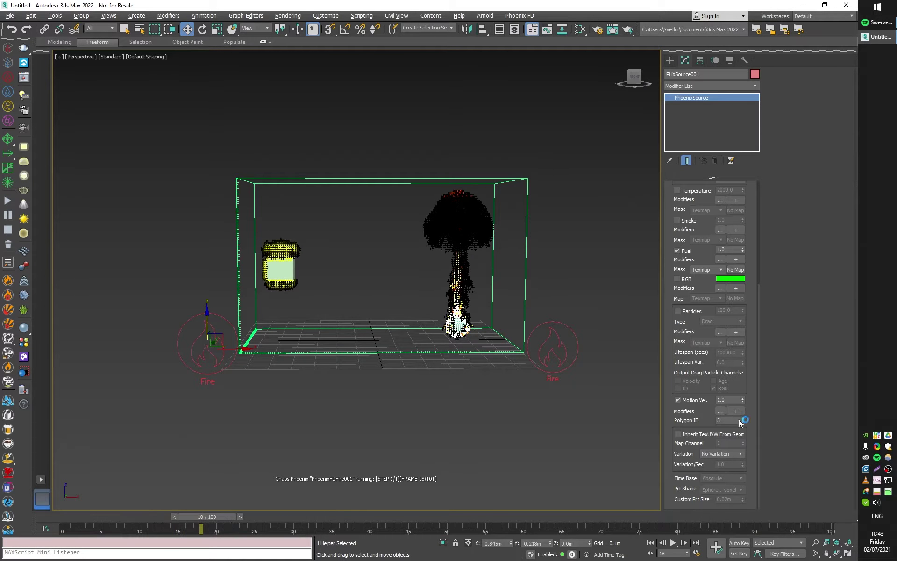
{"action": "left_click", "coordinate": [743, 419]}
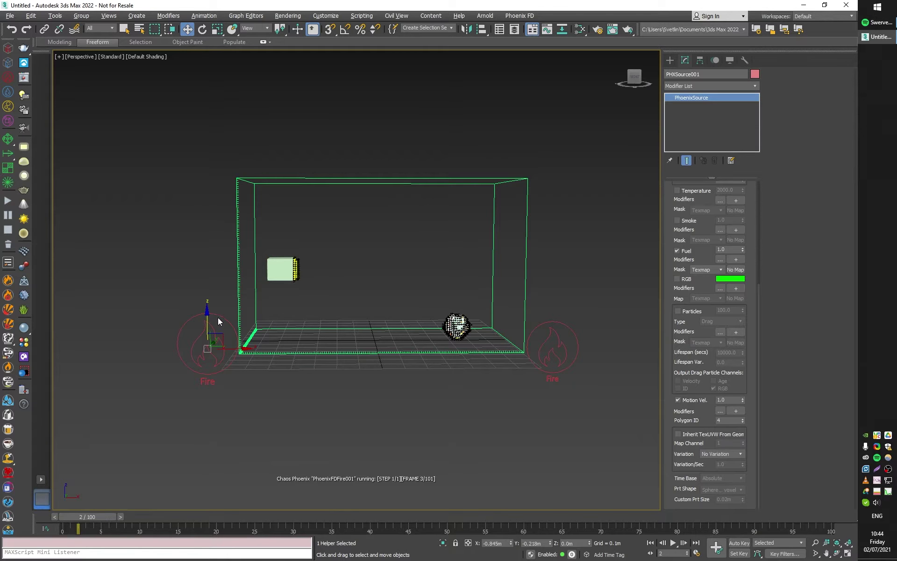
Step: Set the box fuel source's Outgoing Velocity to 1 m and then raise it to 2 m while the simulation runs
{"action": "scroll", "coordinate": [669, 309], "scroll_direction": "up", "scroll_amount": 5}
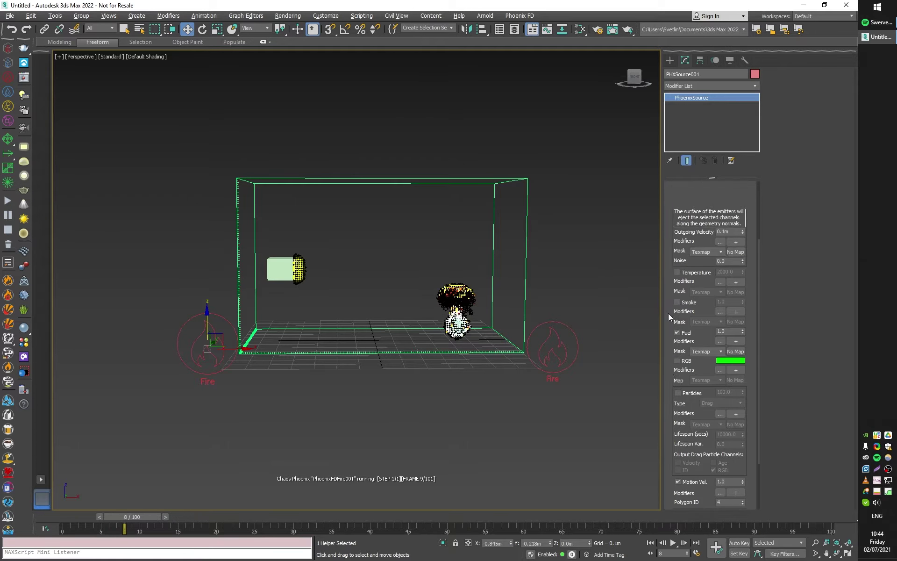
{"action": "left_click", "coordinate": [733, 303]}
{"action": "type", "text": "1"}
{"action": "key", "text": "Return"}
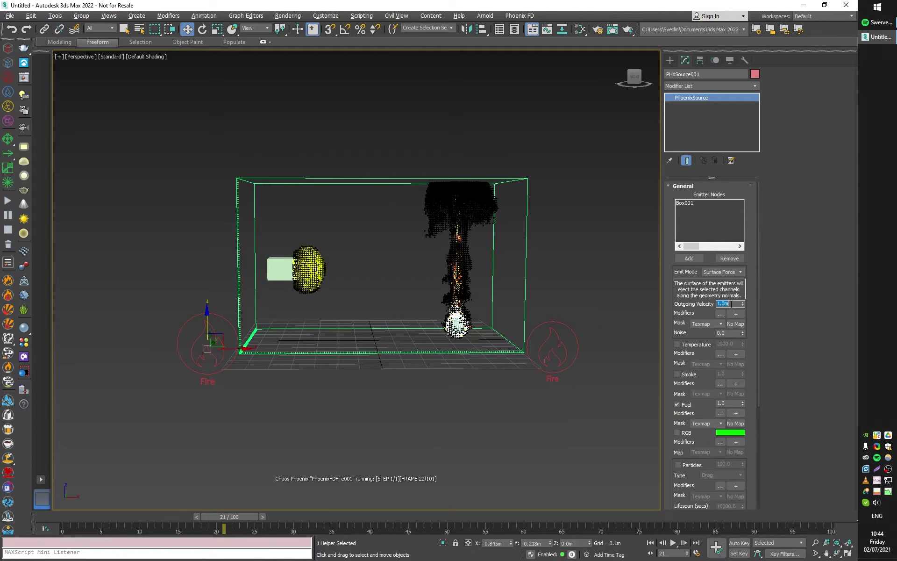
{"action": "type", "text": "2"}
{"action": "key", "text": "Return"}
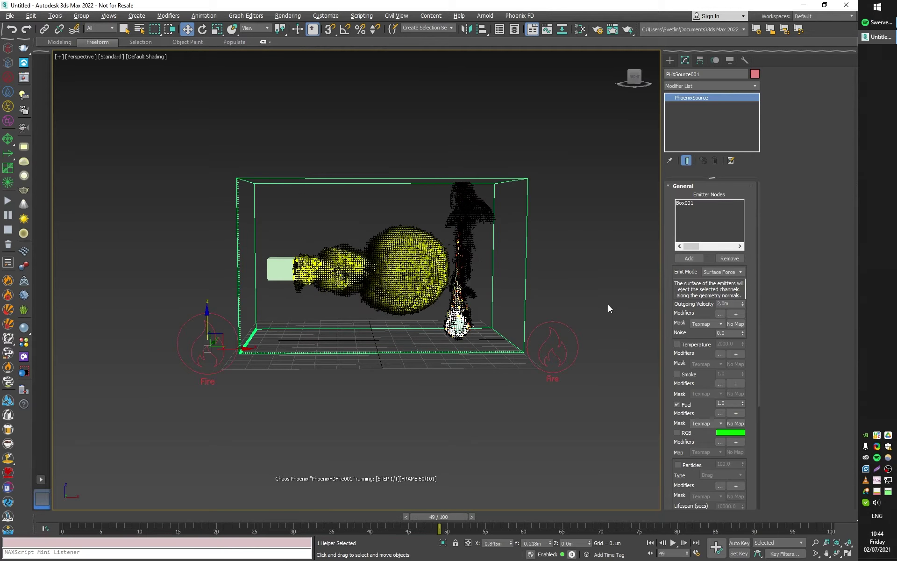
Step: Stop the simulation and enable the simulator's GPU preview in the viewport
{"action": "middle_click_drag", "start_coordinate": [614, 316], "coordinate": [564, 313]}
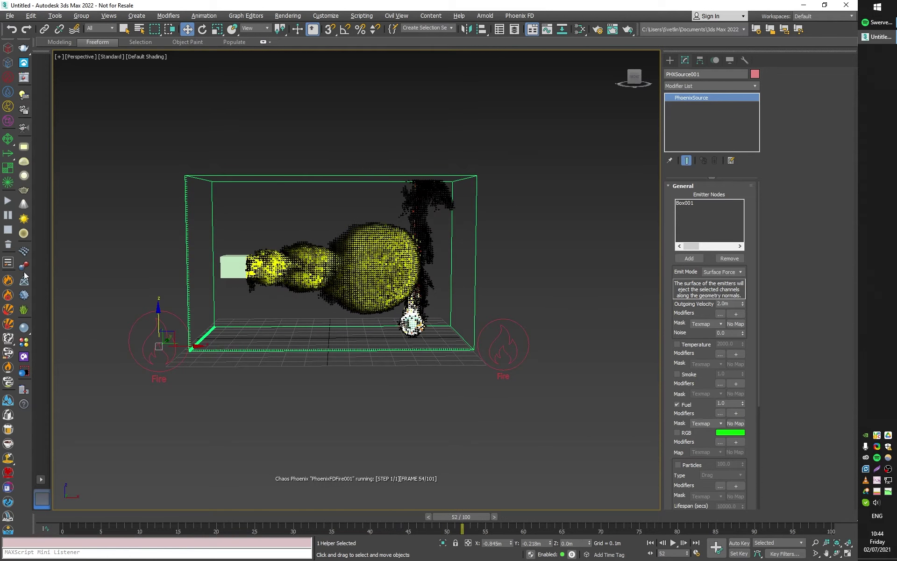
{"action": "left_click", "coordinate": [13, 233]}
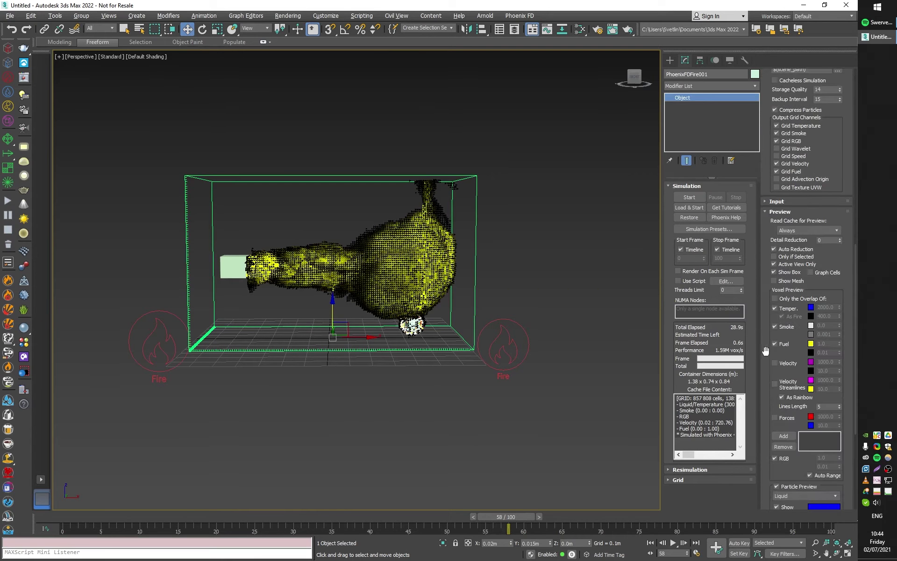
{"action": "scroll", "coordinate": [765, 350], "scroll_direction": "down", "scroll_amount": 5}
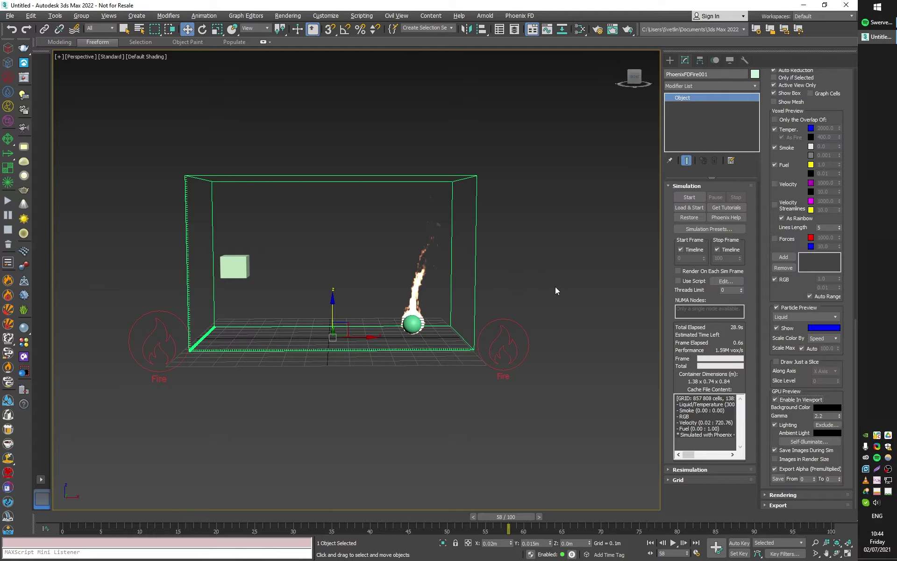
Step: Enable burning in the simulator's Fuel settings and restart the simulation
{"action": "scroll", "coordinate": [764, 234], "scroll_direction": "up", "scroll_amount": 12}
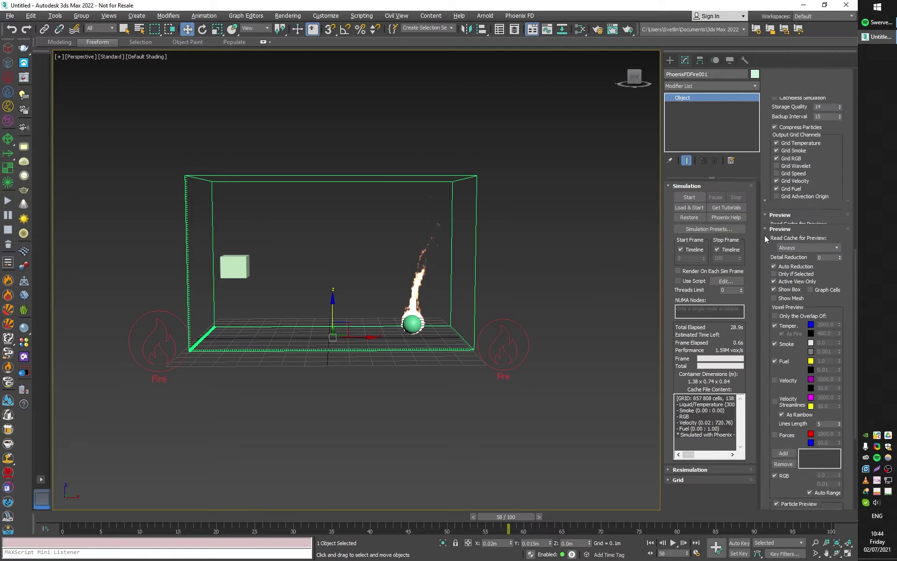
{"action": "scroll", "coordinate": [765, 234], "scroll_direction": "up", "scroll_amount": 1}
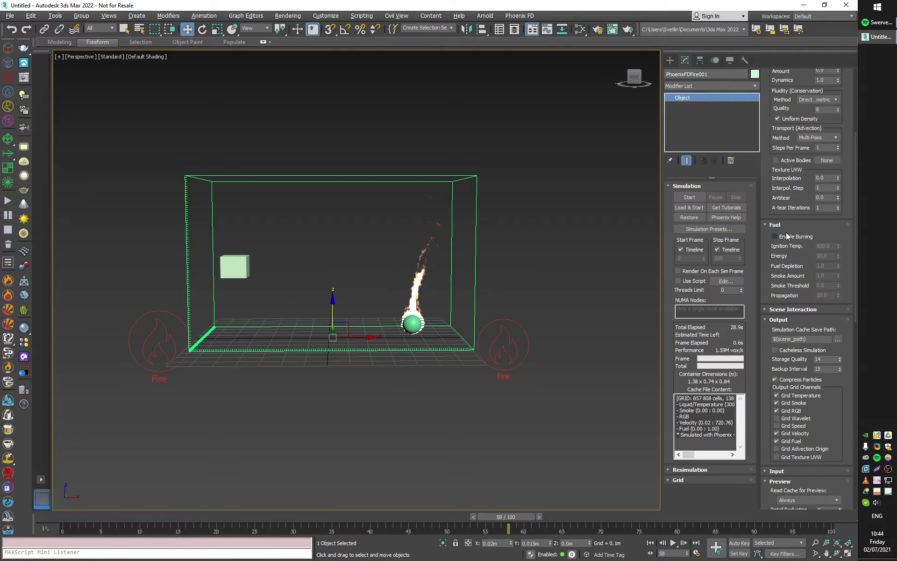
{"action": "left_click", "coordinate": [792, 237]}
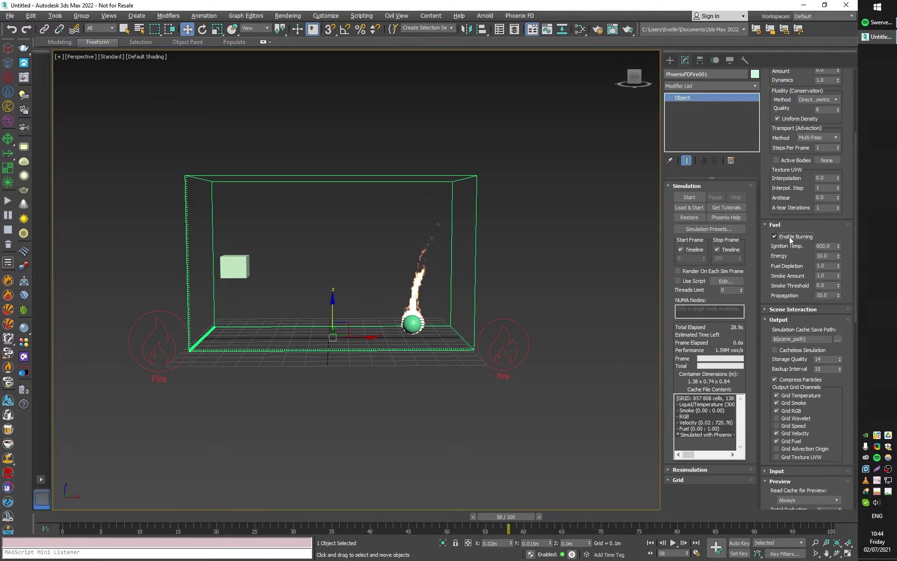
{"action": "left_click", "coordinate": [691, 198]}
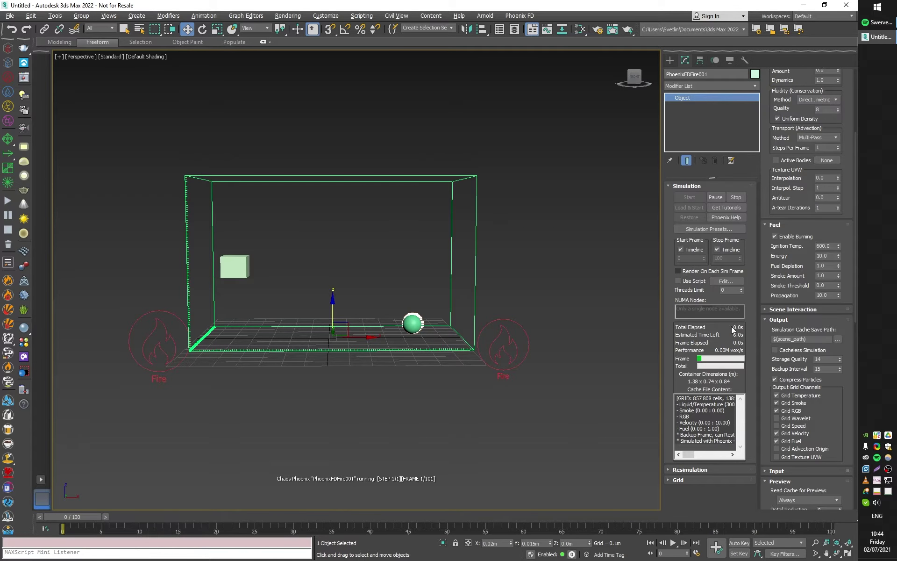
Step: Switch the GPU preview off to watch the fuel voxels reach the flame, and switch it back on to view the fire
{"action": "scroll", "coordinate": [763, 334], "scroll_direction": "down", "scroll_amount": 1}
{"action": "scroll", "coordinate": [765, 357], "scroll_direction": "down", "scroll_amount": 20}
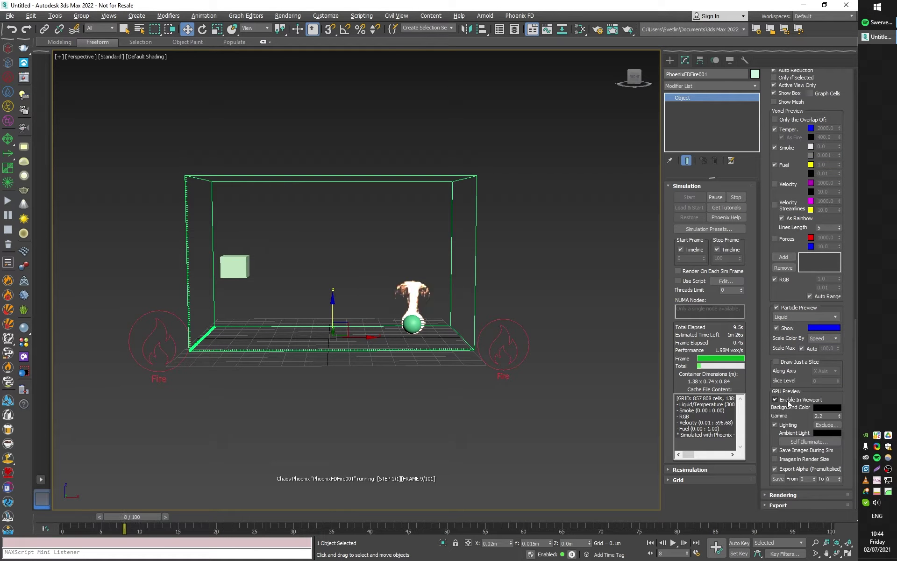
{"action": "left_click", "coordinate": [787, 401]}
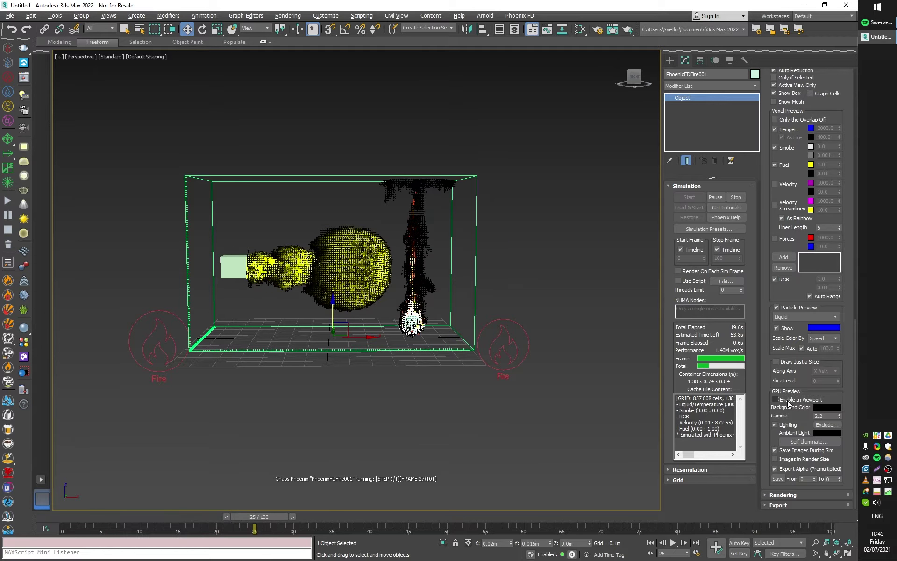
{"action": "left_click", "coordinate": [775, 400]}
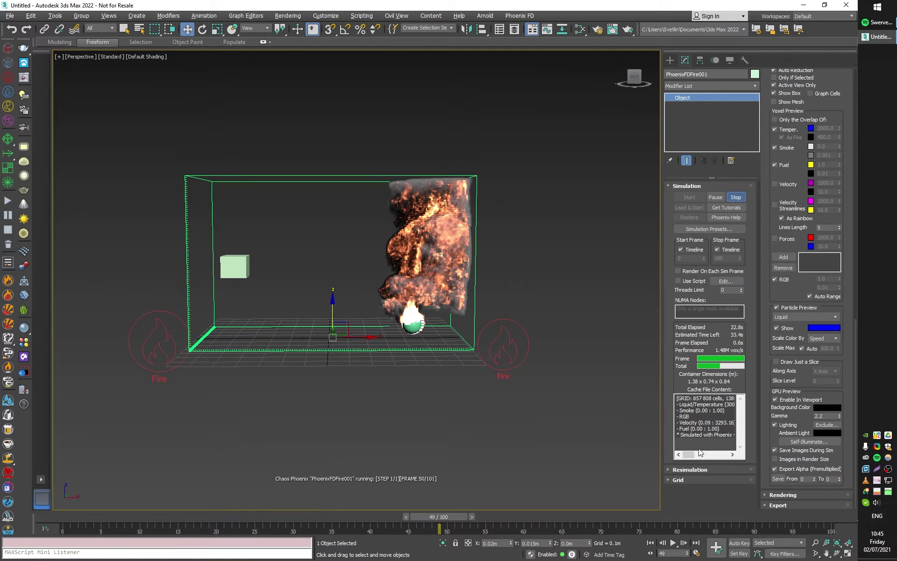
Step: Stop the simulation, enlarge the grid to 235 cells in X and 92 in Z, and shift the simulator to about X 0.41 m
{"action": "left_click", "coordinate": [678, 480]}
{"action": "scroll", "coordinate": [768, 332], "scroll_direction": "down", "scroll_amount": 5}
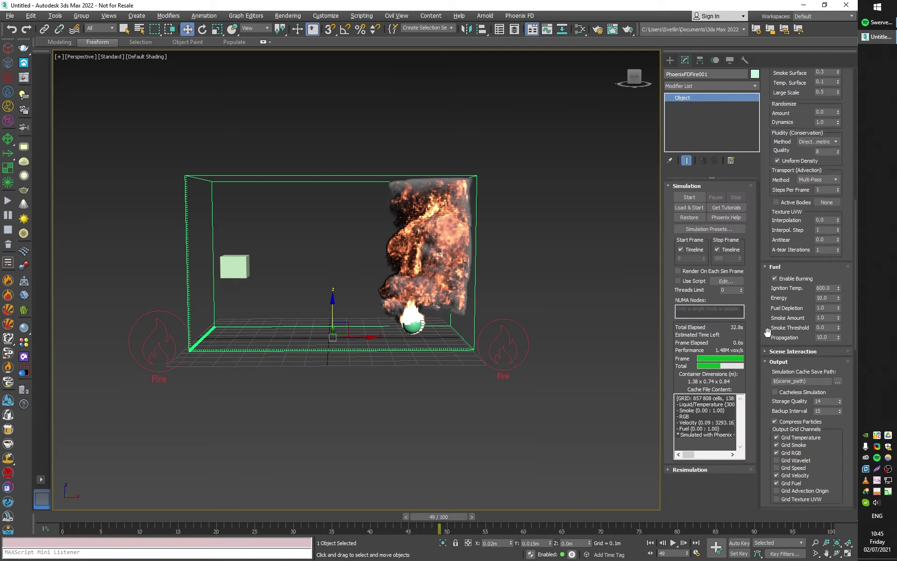
{"action": "scroll", "coordinate": [768, 332], "scroll_direction": "up", "scroll_amount": 10}
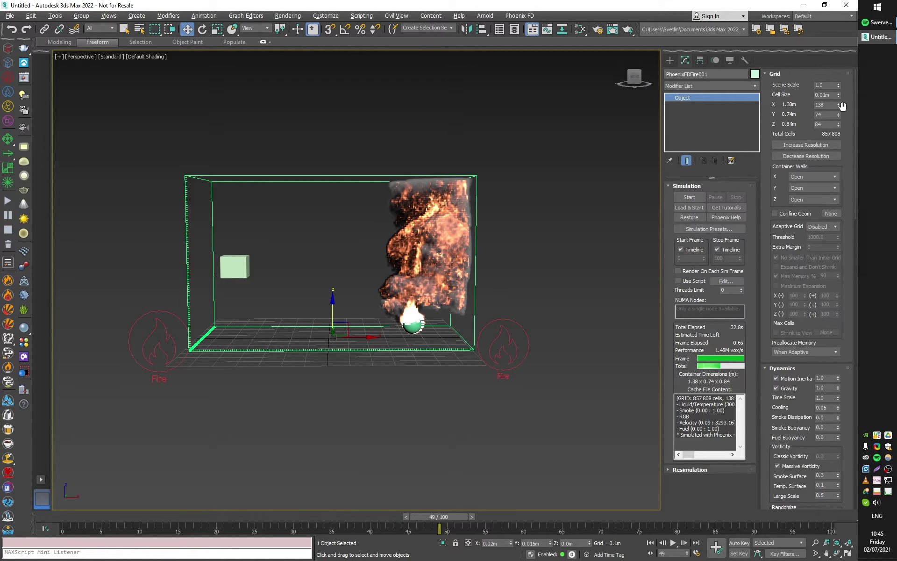
{"action": "left_click_drag", "start_coordinate": [841, 105], "coordinate": [836, 77]}
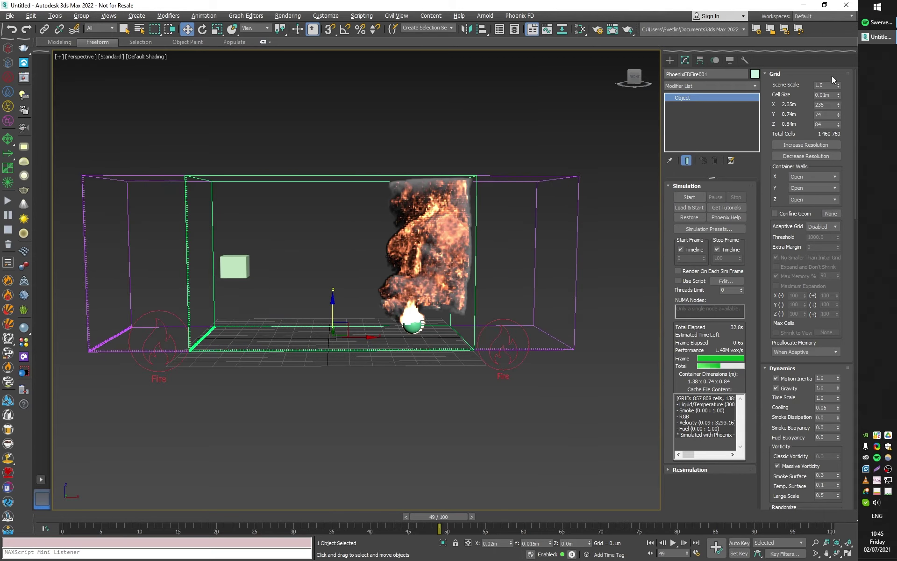
{"action": "left_click_drag", "start_coordinate": [372, 338], "coordinate": [435, 334]}
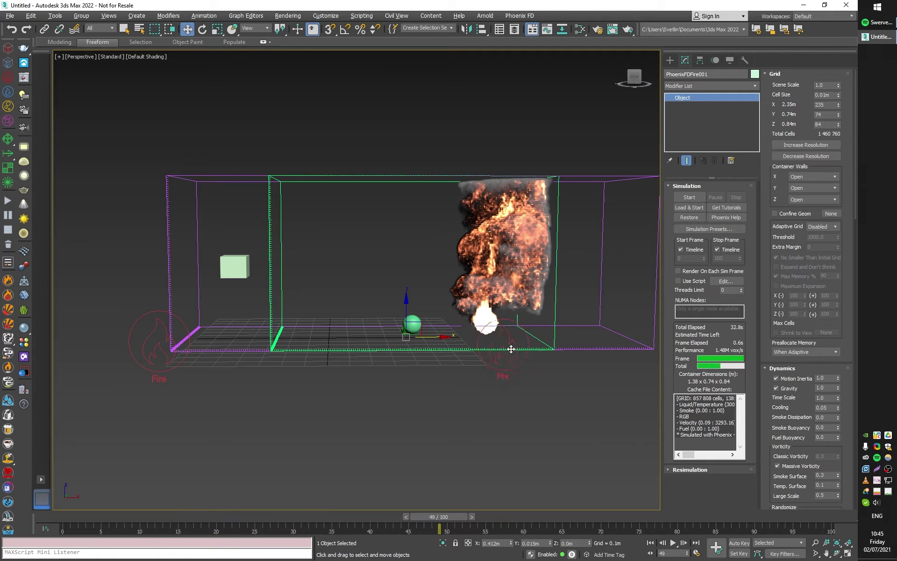
{"action": "left_click_drag", "start_coordinate": [839, 124], "coordinate": [839, 120]}
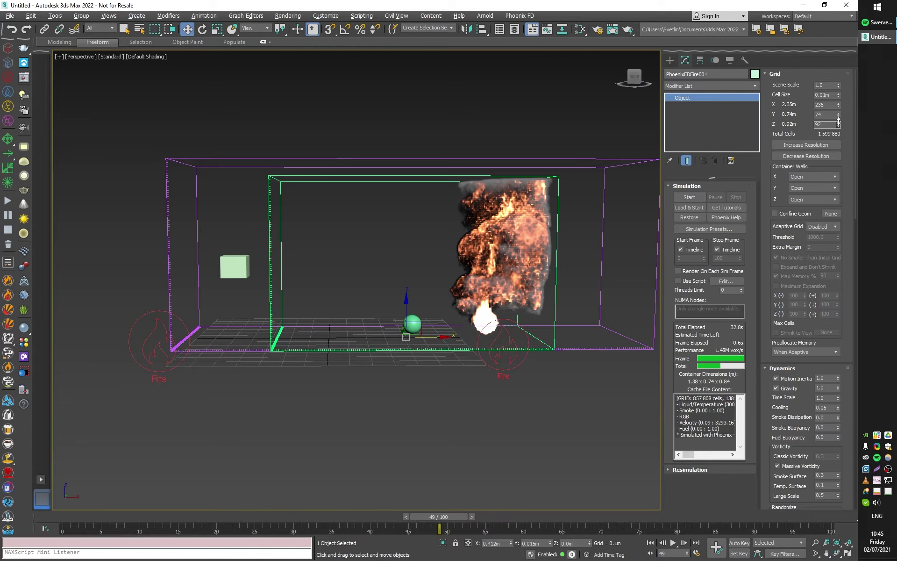
Step: Enable green RGB emission on the box's fuel source and restart the simulation
{"action": "left_click", "coordinate": [157, 326]}
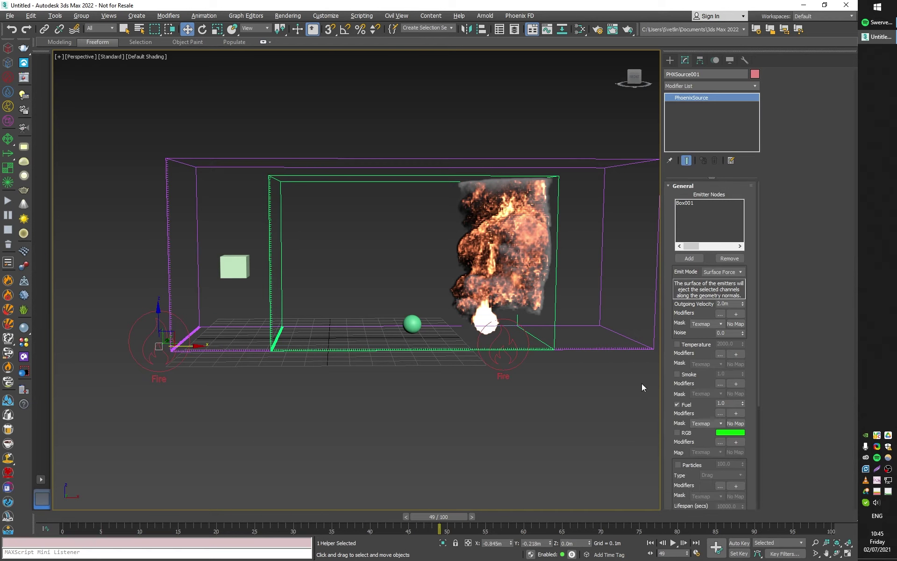
{"action": "left_click", "coordinate": [678, 432]}
{"action": "left_click", "coordinate": [8, 202]}
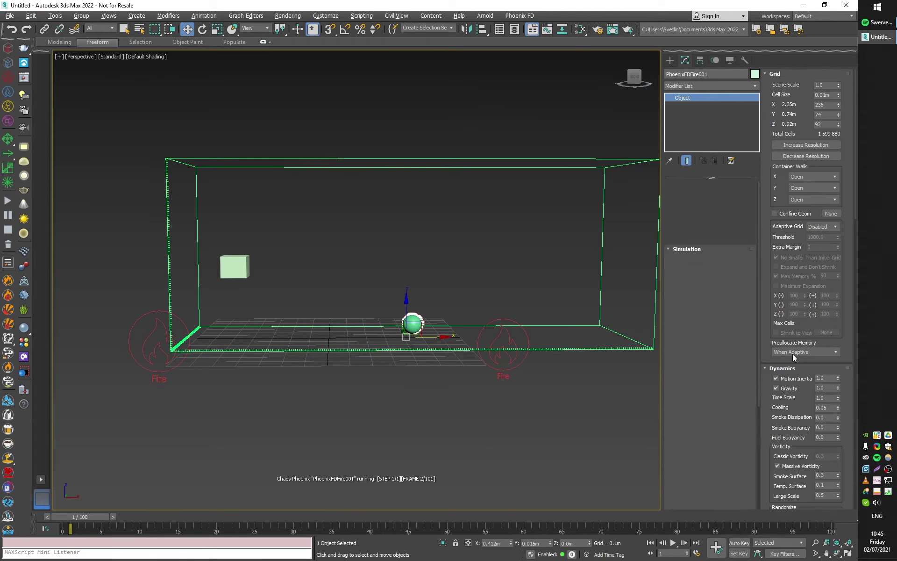
Step: Compare the voxel preview with and without the RGB channel while the GPU preview is off, and restore the GPU preview
{"action": "scroll", "coordinate": [769, 401], "scroll_direction": "down", "scroll_amount": 3}
{"action": "scroll", "coordinate": [769, 400], "scroll_direction": "down", "scroll_amount": 15}
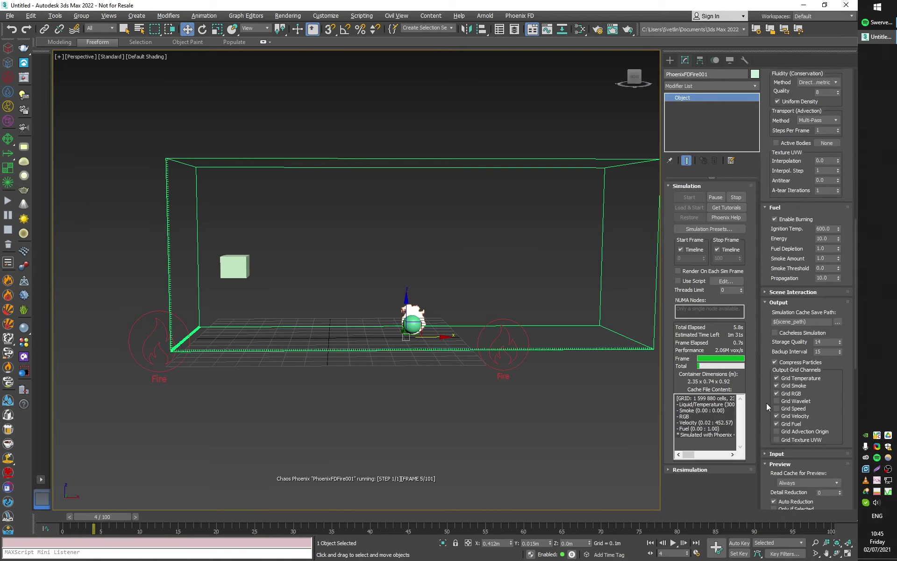
{"action": "scroll", "coordinate": [767, 408], "scroll_direction": "down", "scroll_amount": 5}
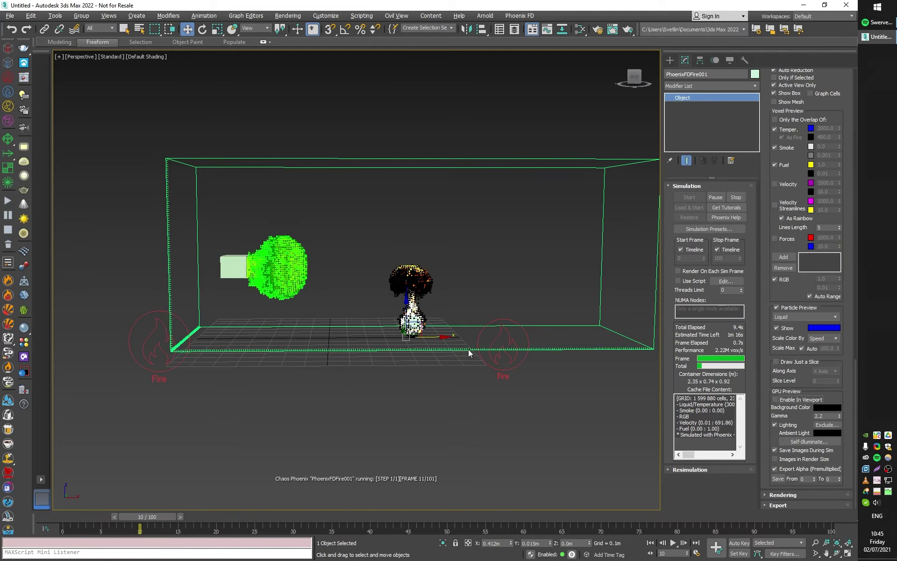
{"action": "left_click", "coordinate": [780, 280]}
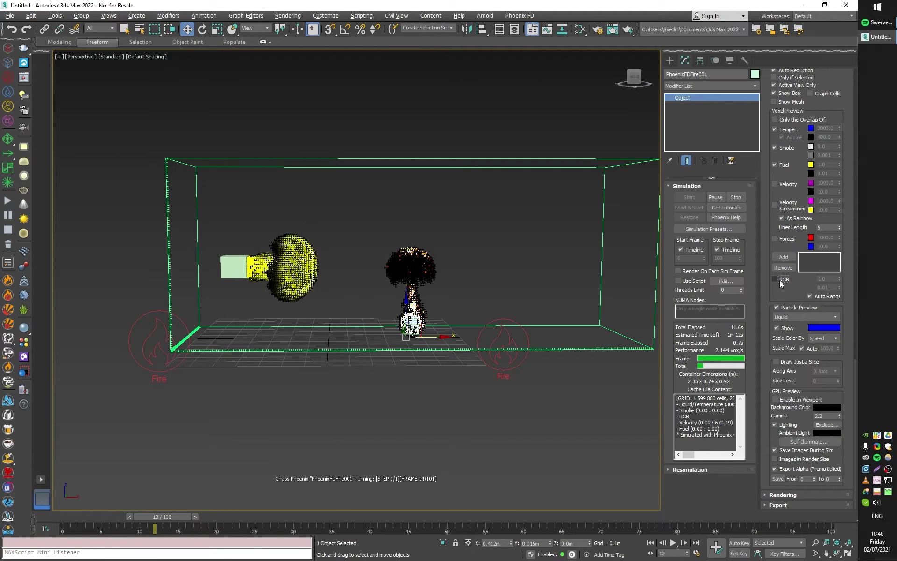
{"action": "left_click", "coordinate": [783, 280]}
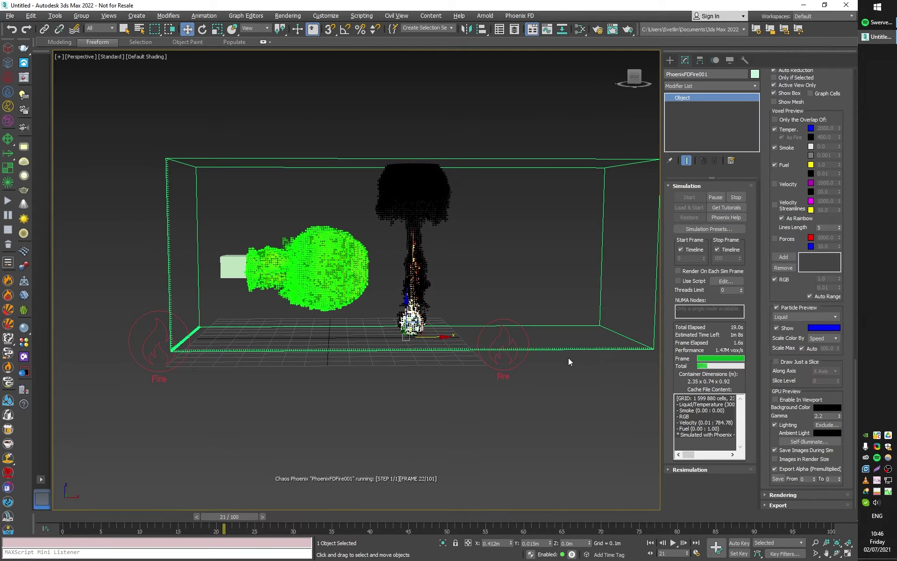
{"action": "key", "text": "q"}
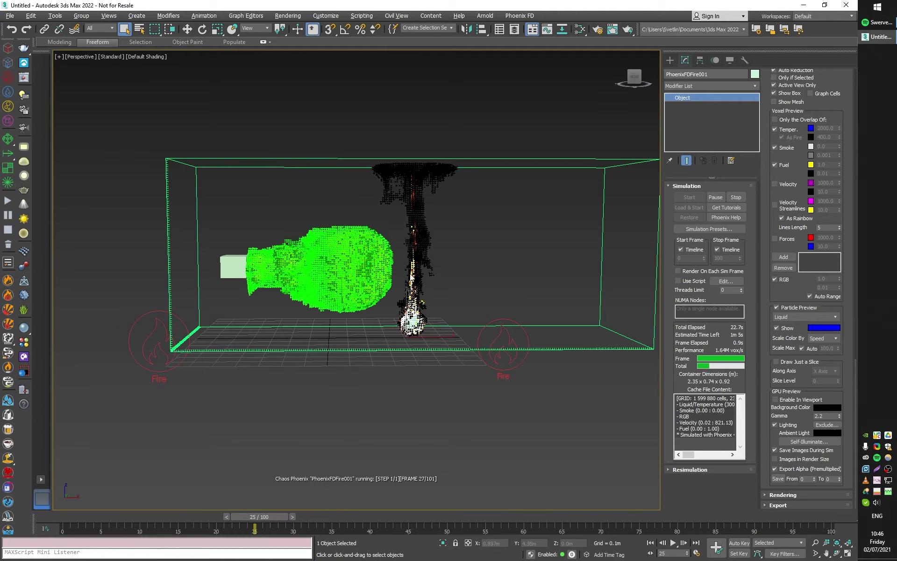
{"action": "left_click", "coordinate": [784, 400]}
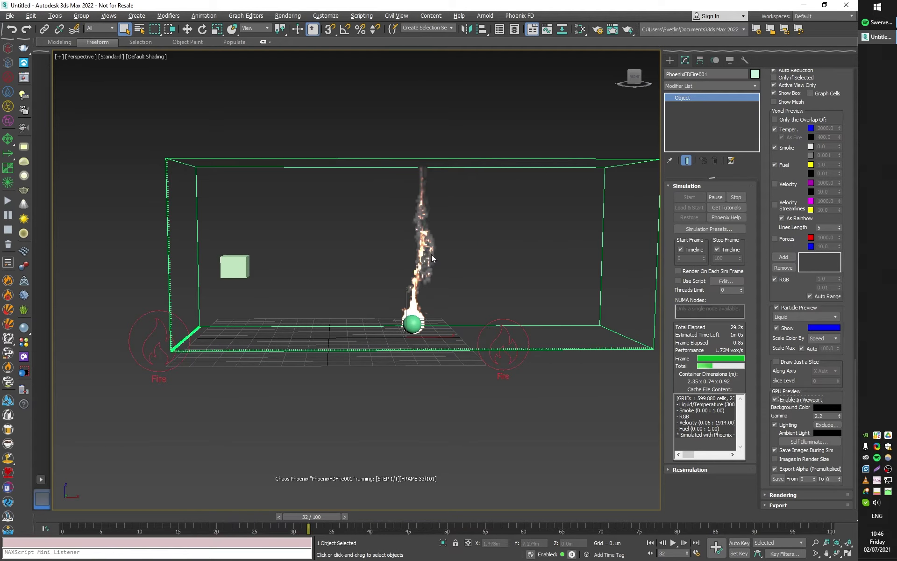
Step: Open the simulator's volumetric render settings and base the smoke color on RGB
{"action": "left_click", "coordinate": [782, 494]}
{"action": "scroll", "coordinate": [806, 291], "scroll_direction": "down", "scroll_amount": 5}
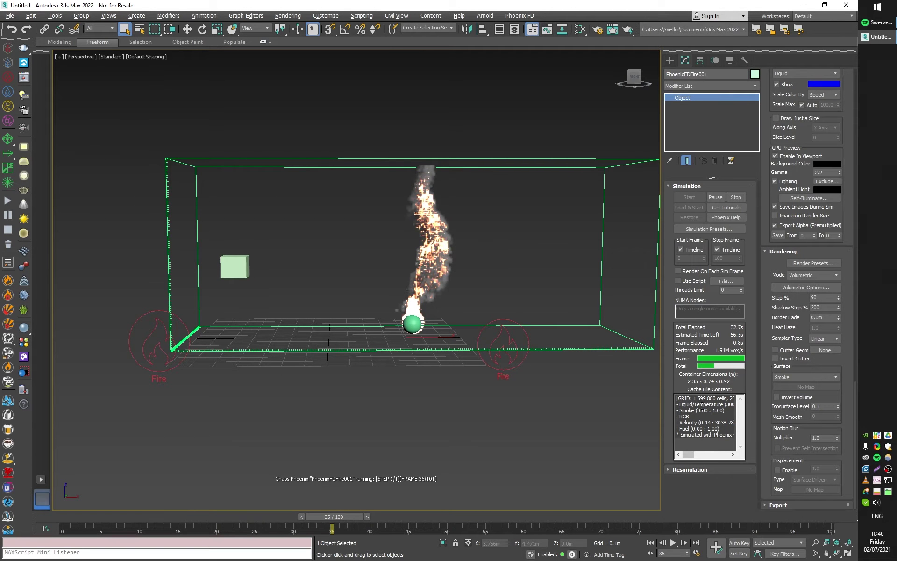
{"action": "left_click", "coordinate": [804, 288]}
{"action": "left_click_drag", "start_coordinate": [500, 147], "coordinate": [649, 125]}
{"action": "left_click", "coordinate": [607, 152]}
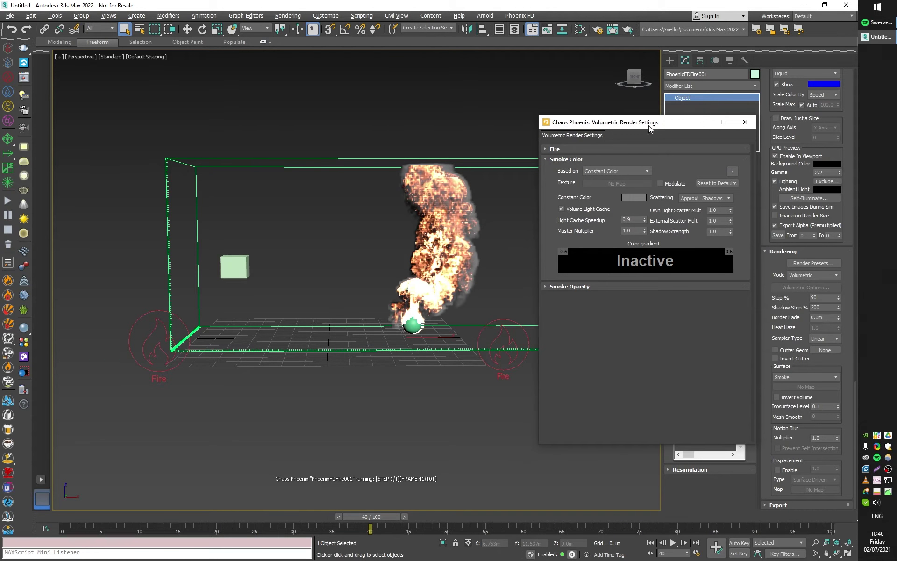
{"action": "left_click", "coordinate": [602, 171]}
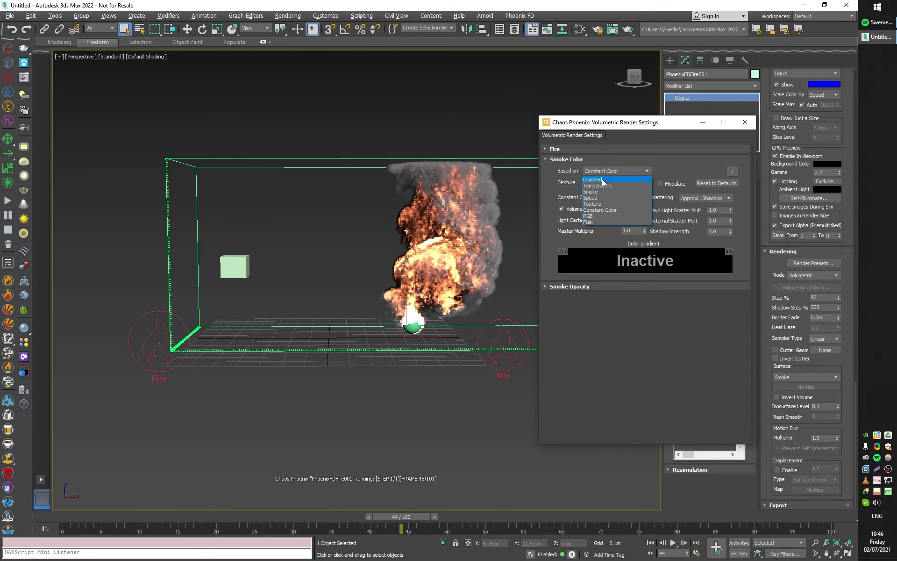
{"action": "left_click", "coordinate": [596, 215]}
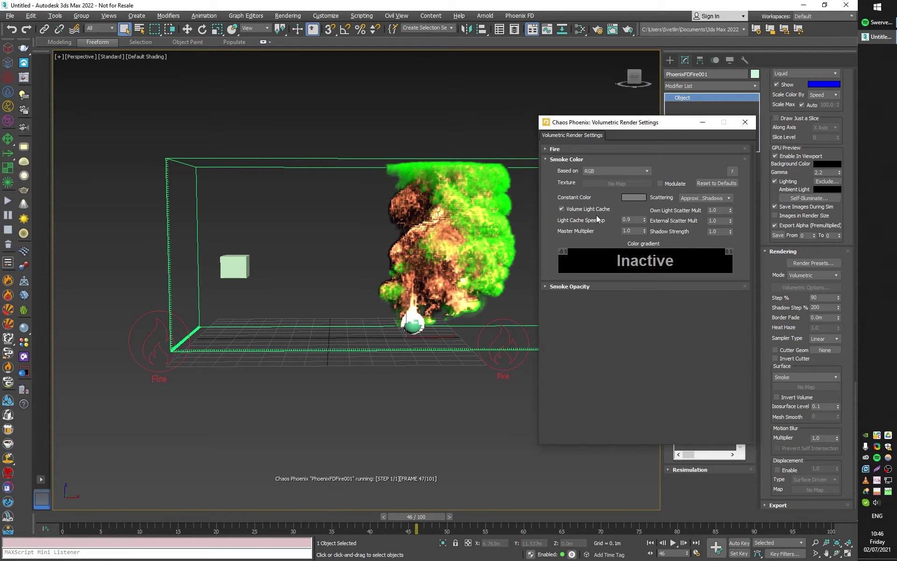
Step: Disable the fire rendering in the volumetric render settings and close the settings window
{"action": "left_click", "coordinate": [586, 148]}
{"action": "left_click", "coordinate": [606, 162]}
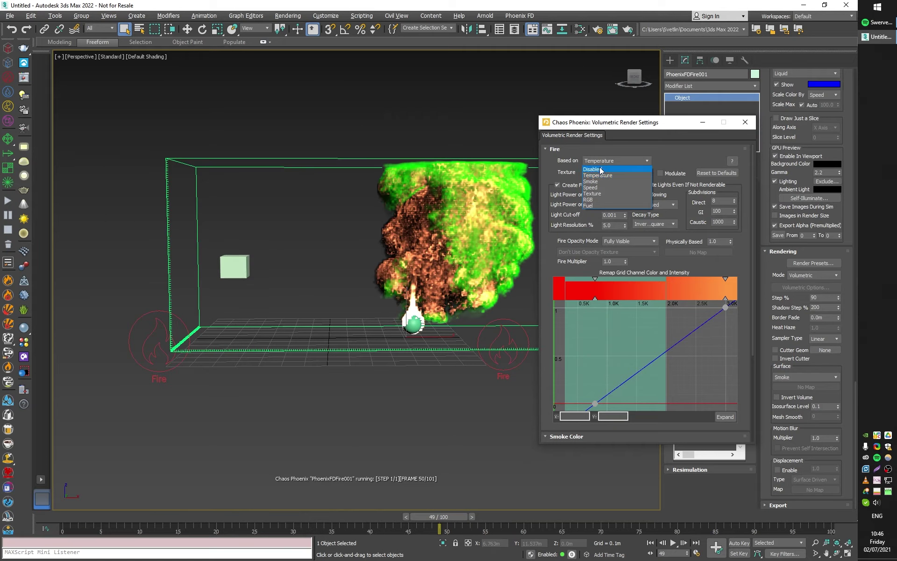
{"action": "left_click", "coordinate": [599, 167]}
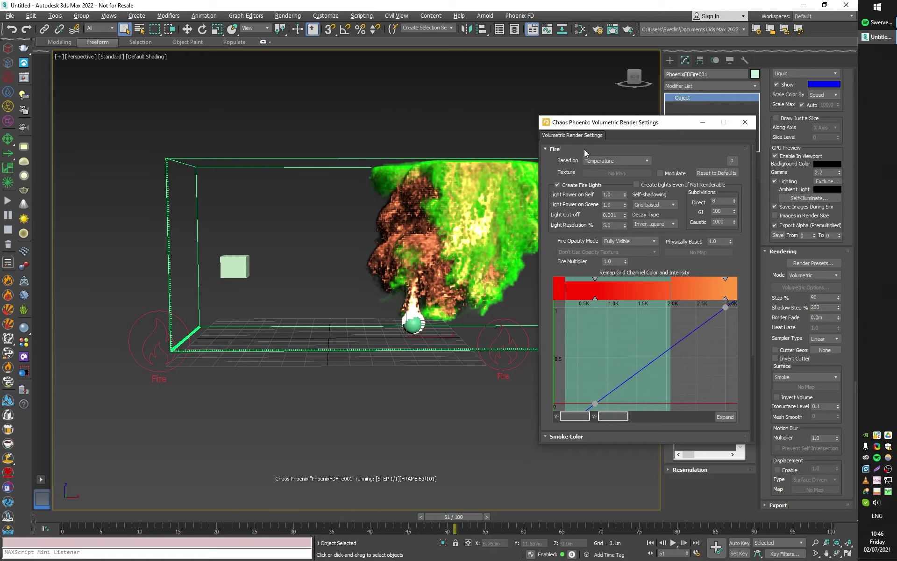
{"action": "left_click", "coordinate": [593, 161]}
{"action": "left_click", "coordinate": [593, 170]}
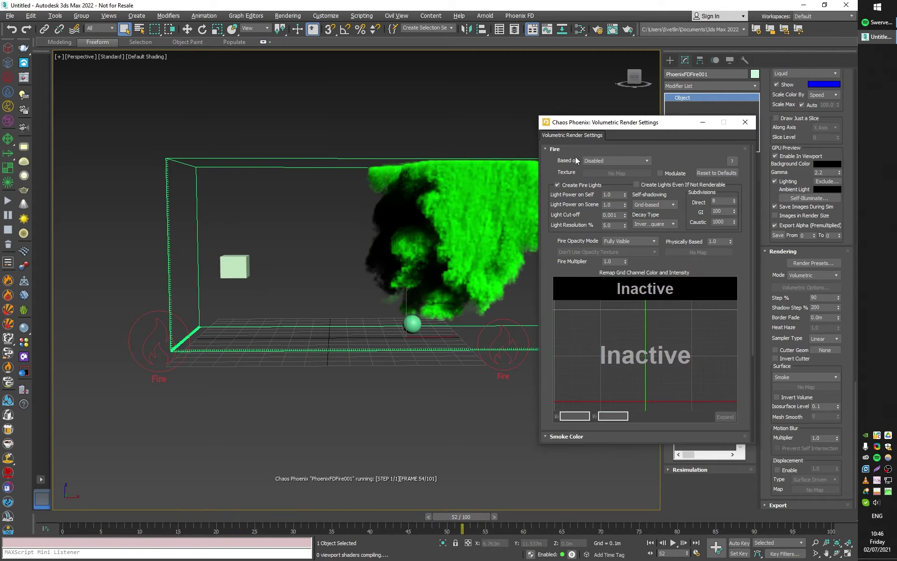
{"action": "left_click", "coordinate": [575, 149]}
{"action": "left_click", "coordinate": [745, 122]}
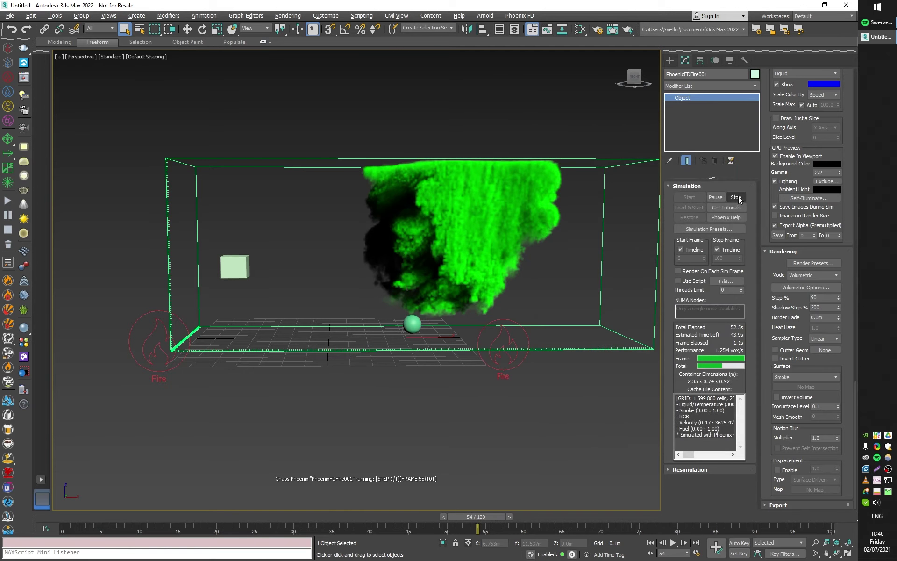
Step: Stop the simulation, bring up the simulator's preview settings and go to frame 36 on the timeline
{"action": "left_click", "coordinate": [737, 197]}
{"action": "left_click_drag", "start_coordinate": [487, 517], "coordinate": [305, 517]}
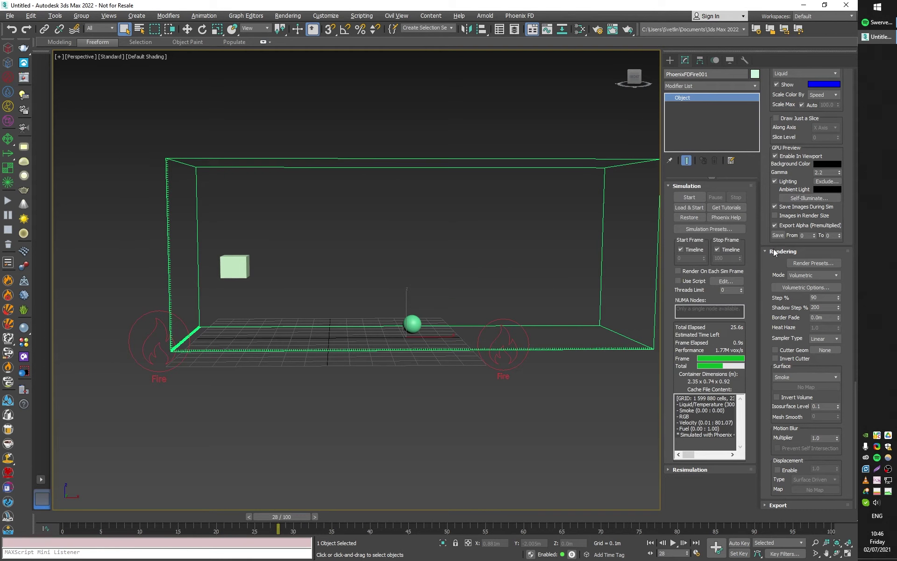
{"action": "scroll", "coordinate": [774, 255], "scroll_direction": "up", "scroll_amount": 5}
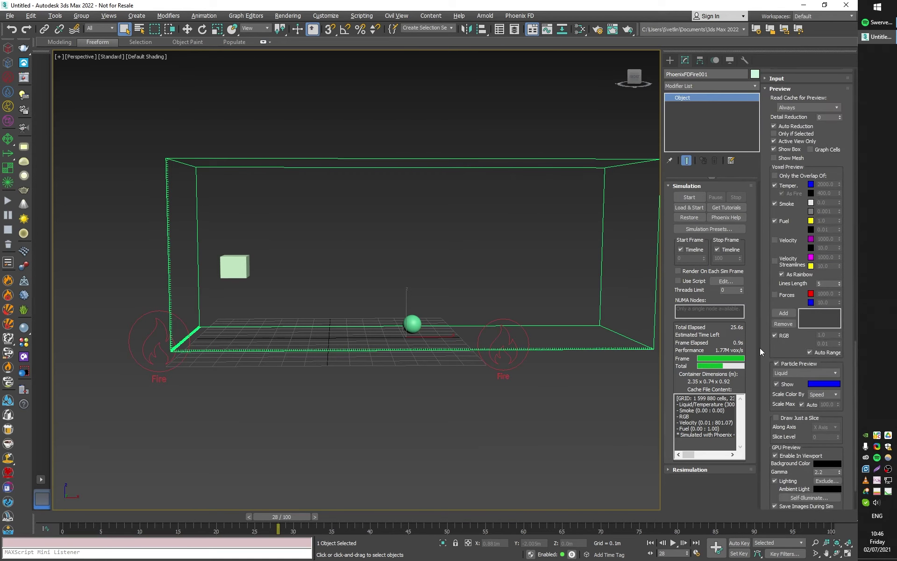
{"action": "left_click", "coordinate": [777, 89]}
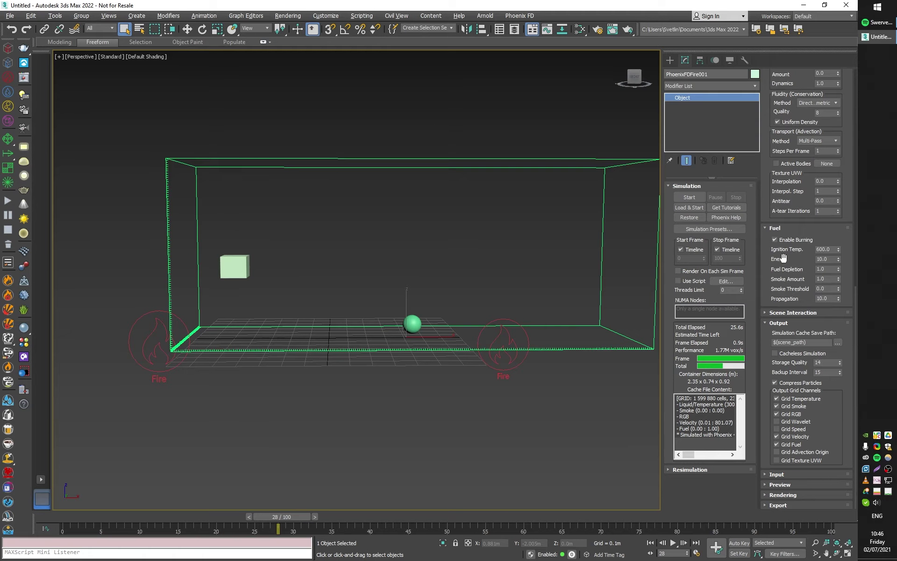
{"action": "left_click", "coordinate": [778, 485]}
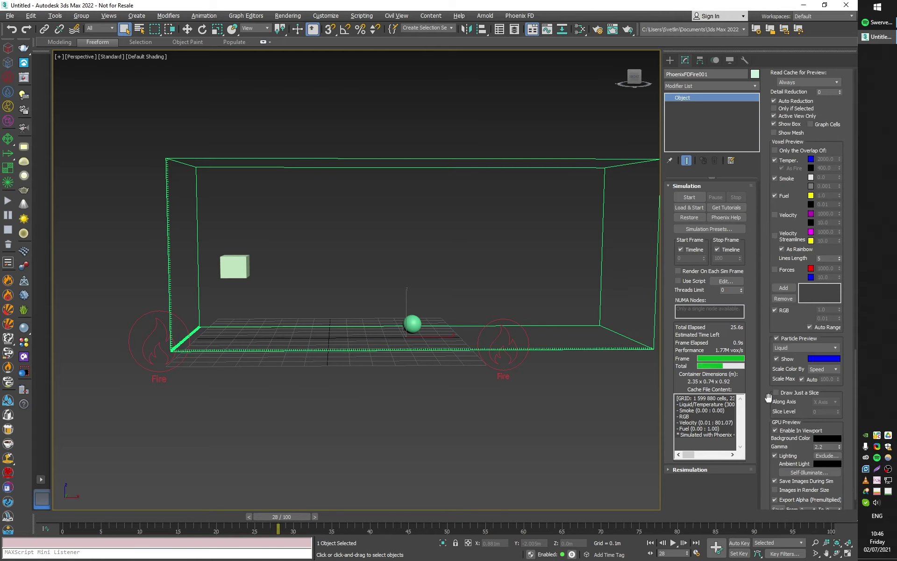
{"action": "left_click_drag", "start_coordinate": [278, 527], "coordinate": [339, 522]}
Step: Turn off Auto Reduction for the preview, keep the GPU preview enabled and go back to frame 34
{"action": "left_click", "coordinate": [805, 102]}
{"action": "left_click", "coordinate": [840, 93]}
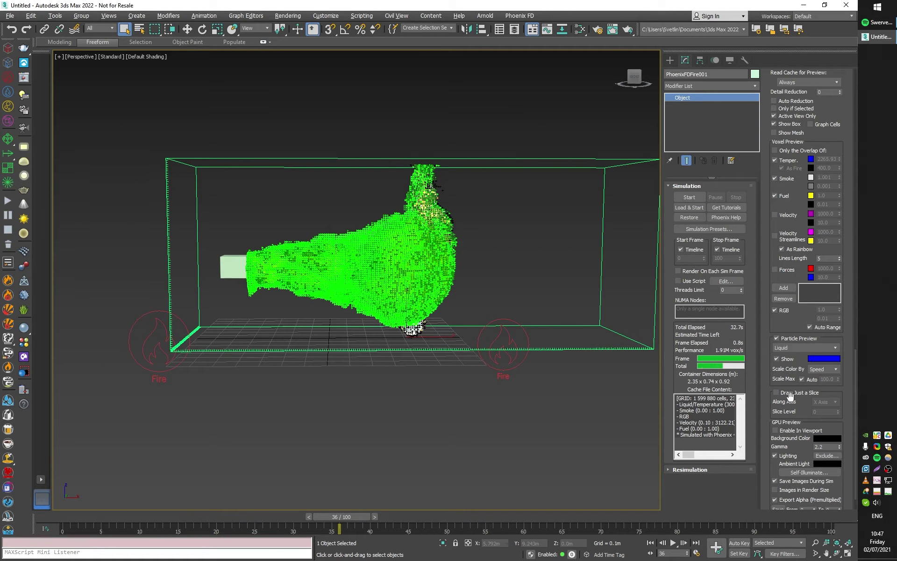
{"action": "left_click", "coordinate": [776, 430]}
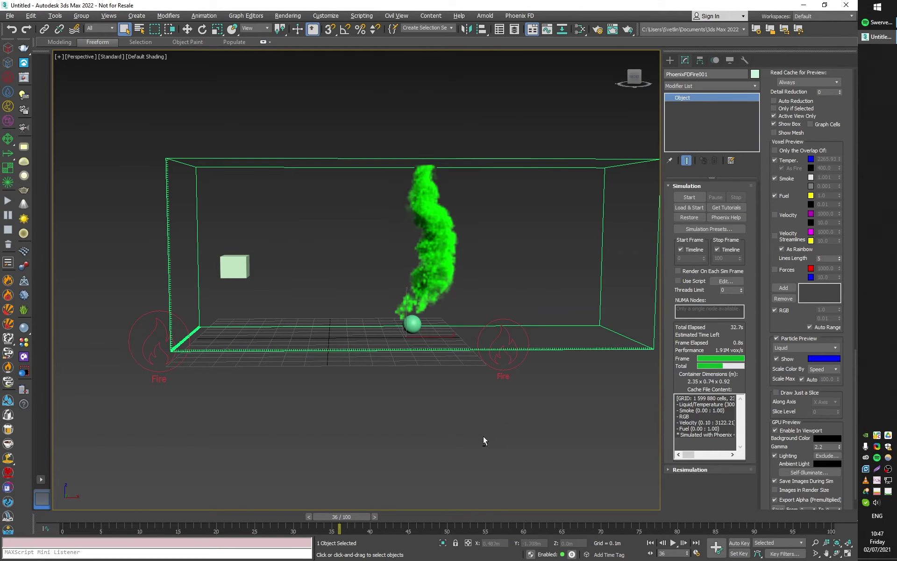
{"action": "middle_click_drag", "start_coordinate": [484, 436], "coordinate": [440, 453], "text": "alt"}
{"action": "left_click_drag", "start_coordinate": [354, 519], "coordinate": [323, 527]}
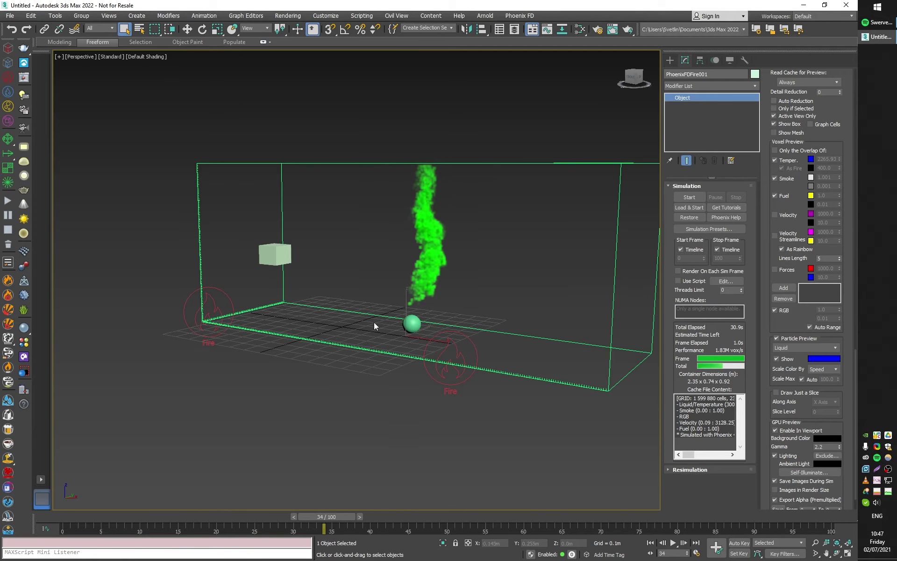
Step: Try adding a discharge modifier to the RGB channel of the box's fire source, and unlink it
{"action": "left_click", "coordinate": [211, 308]}
{"action": "scroll", "coordinate": [744, 426], "scroll_direction": "down", "scroll_amount": 2}
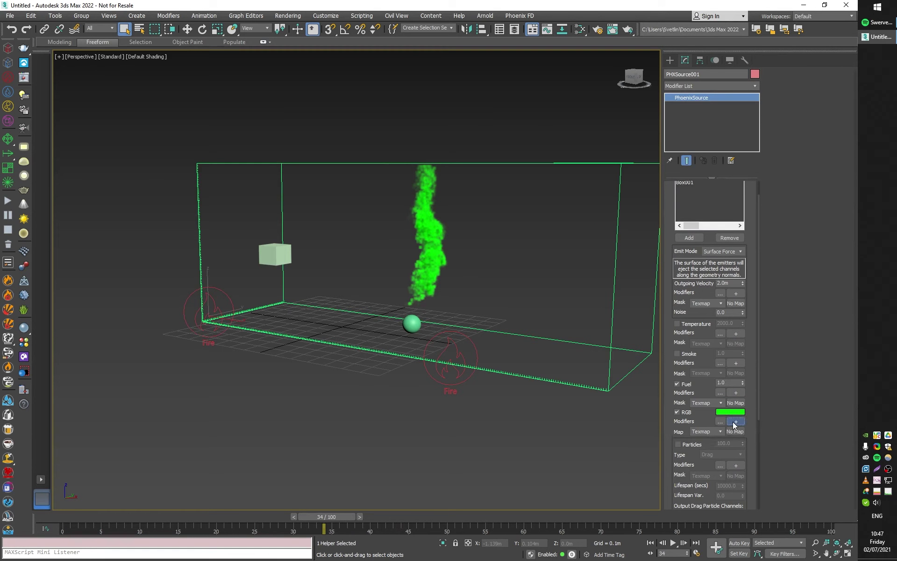
{"action": "left_click", "coordinate": [736, 421]}
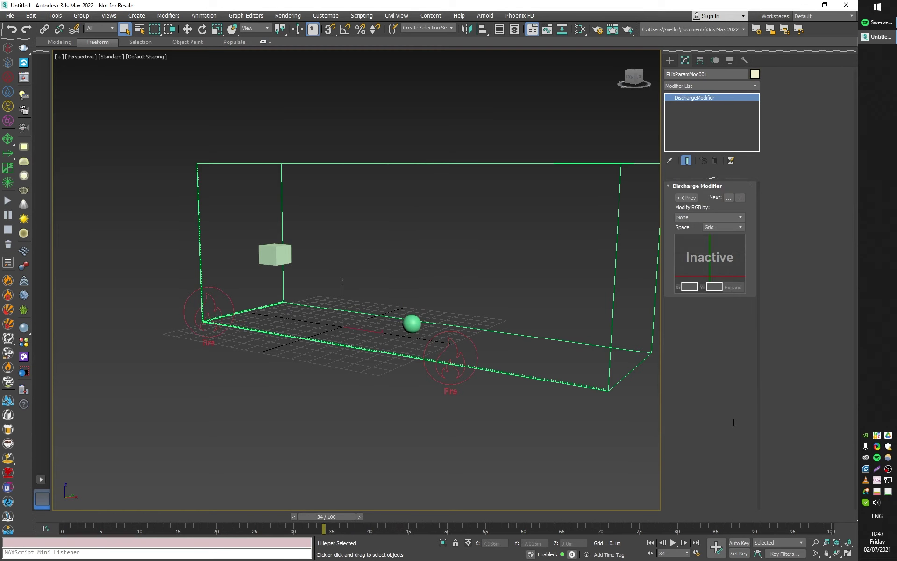
{"action": "left_click", "coordinate": [679, 200]}
{"action": "left_click", "coordinate": [720, 441]}
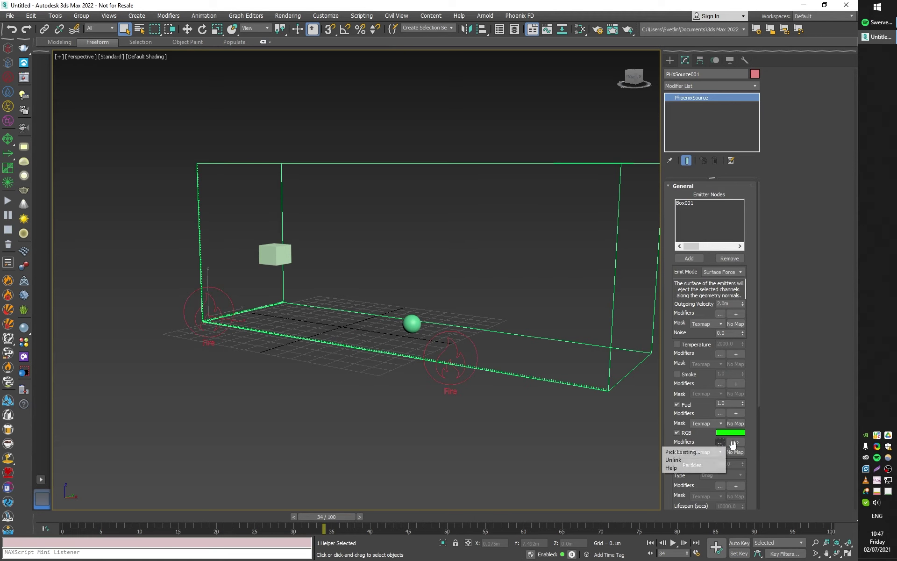
{"action": "left_click", "coordinate": [687, 460]}
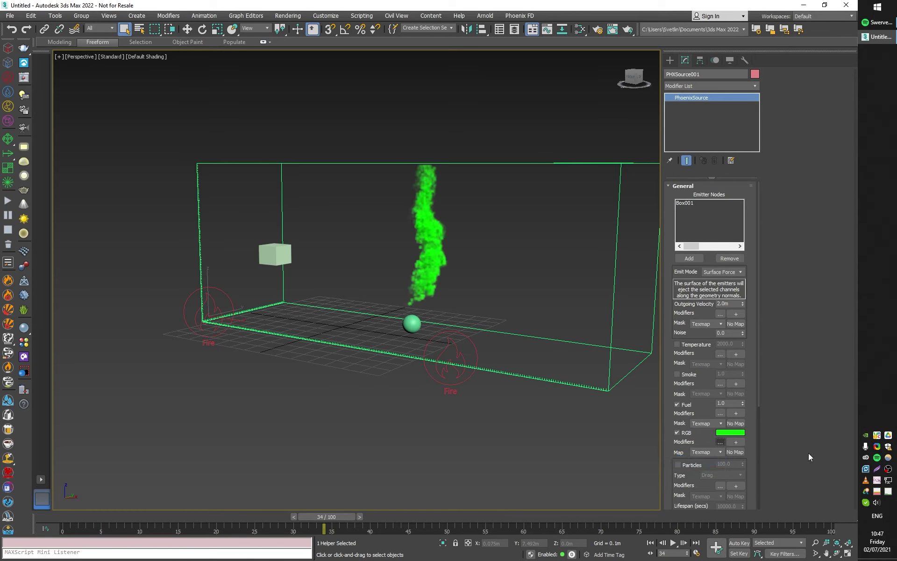
Step: Assign a Checker map to the RGB channel of the box's fire source
{"action": "left_click", "coordinate": [740, 451]}
{"action": "left_click_drag", "start_coordinate": [637, 158], "coordinate": [676, 127]}
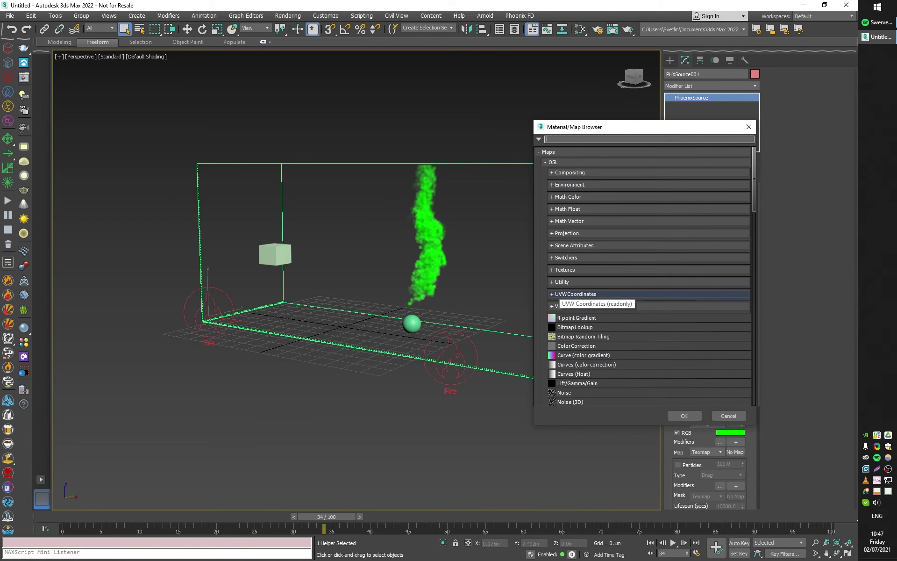
{"action": "type", "text": "che"}
{"action": "double_click", "coordinate": [556, 167]}
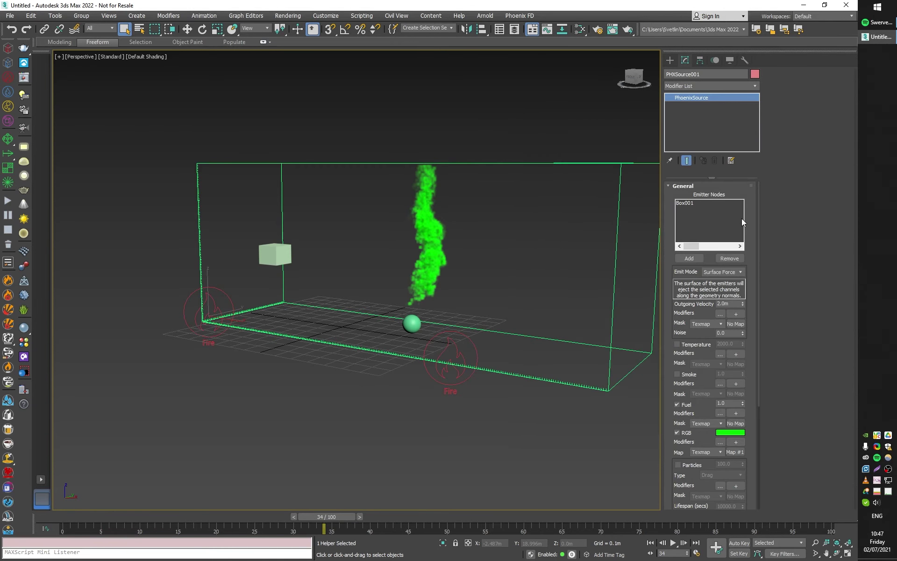
Step: Load the Checker map into the Slate Material Editor and set its Color #1 to pure green (0, 255, 0)
{"action": "left_click", "coordinate": [582, 27]}
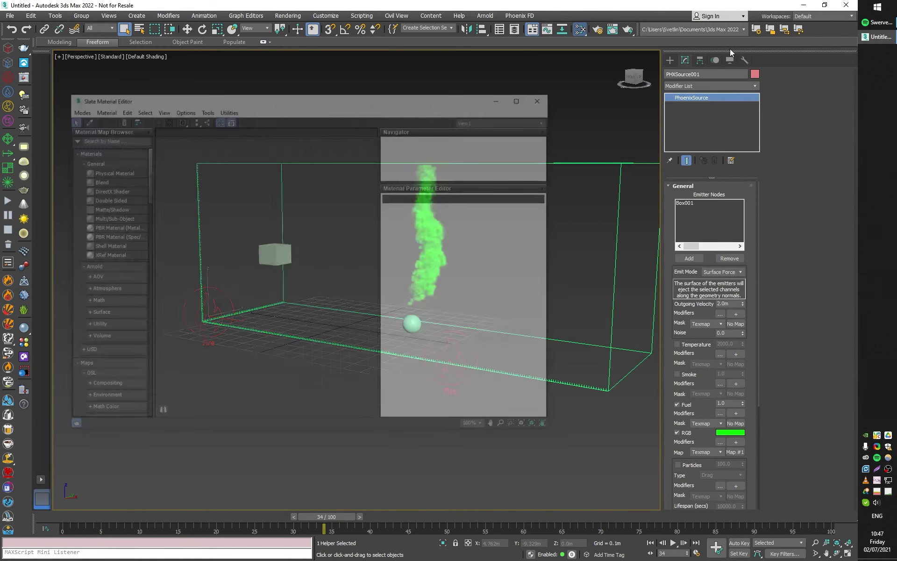
{"action": "left_click_drag", "start_coordinate": [147, 185], "coordinate": [128, 427]}
{"action": "double_click", "coordinate": [90, 321]}
{"action": "left_click", "coordinate": [457, 338]}
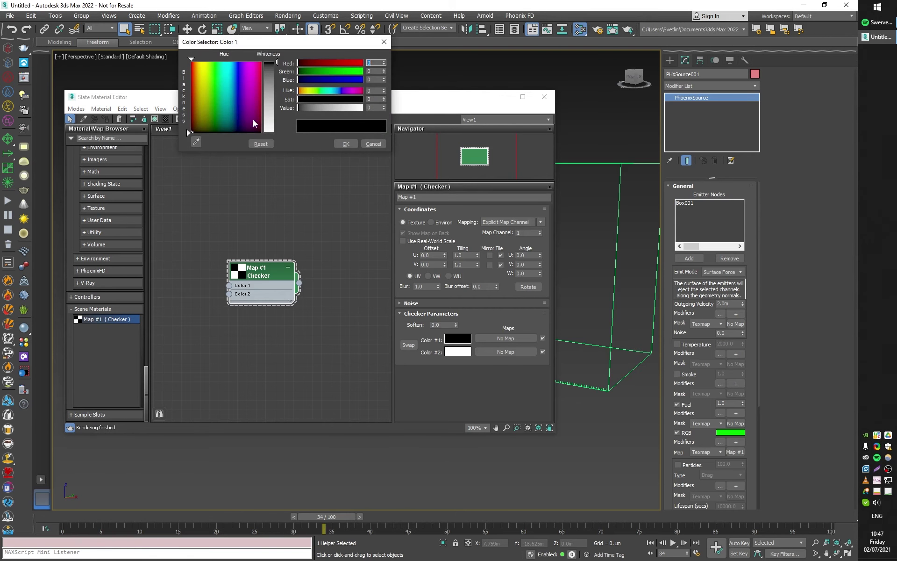
{"action": "left_click", "coordinate": [214, 61]}
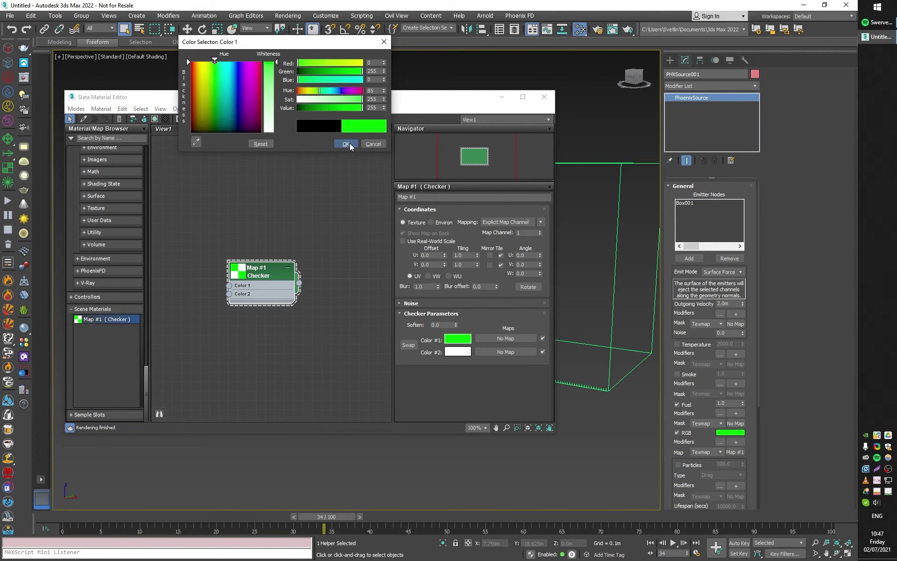
{"action": "left_click", "coordinate": [346, 144]}
Step: Set the Checker map's Color #2 to pure red (255, 0, 0) and close the material editor
{"action": "left_click", "coordinate": [457, 352]}
{"action": "left_click", "coordinate": [206, 69]}
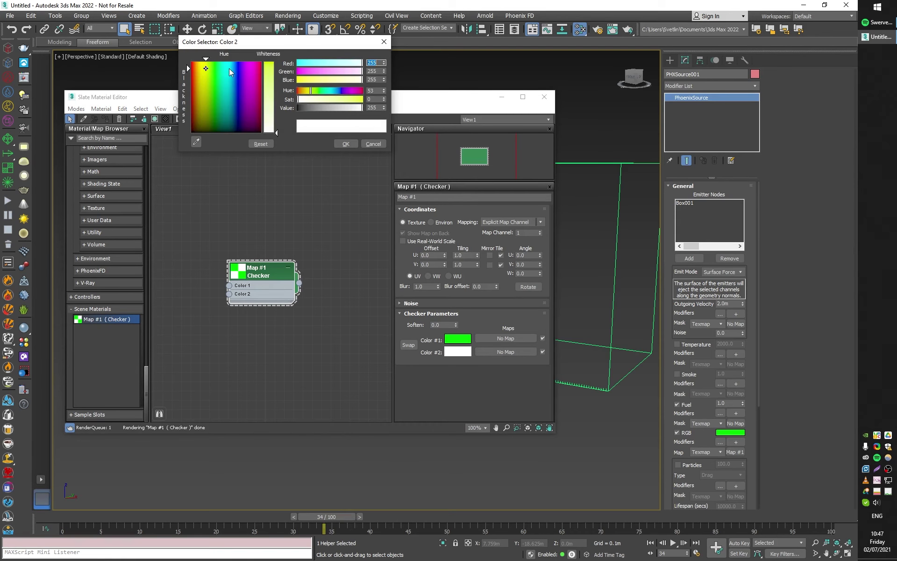
{"action": "left_click_drag", "start_coordinate": [229, 72], "coordinate": [191, 61]}
{"action": "left_click_drag", "start_coordinate": [298, 99], "coordinate": [363, 99]}
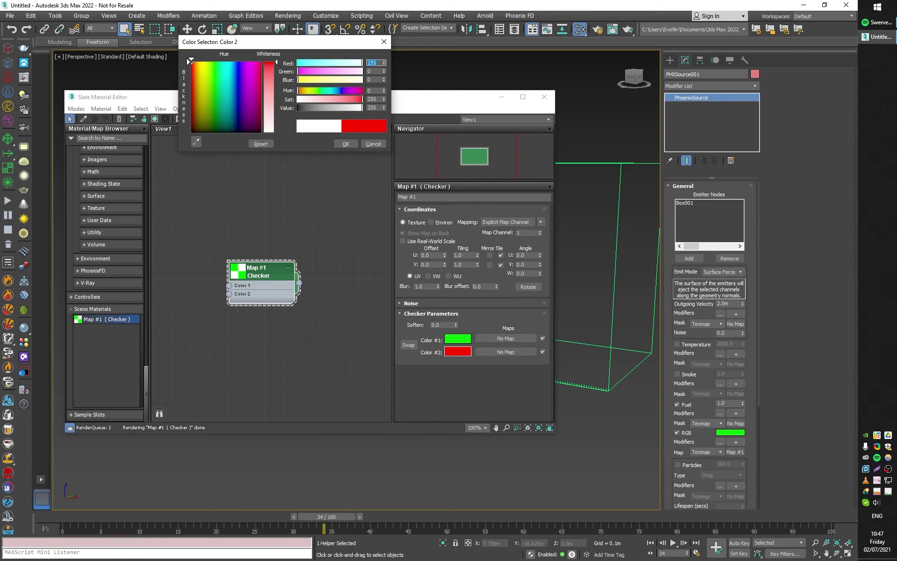
{"action": "left_click", "coordinate": [346, 144]}
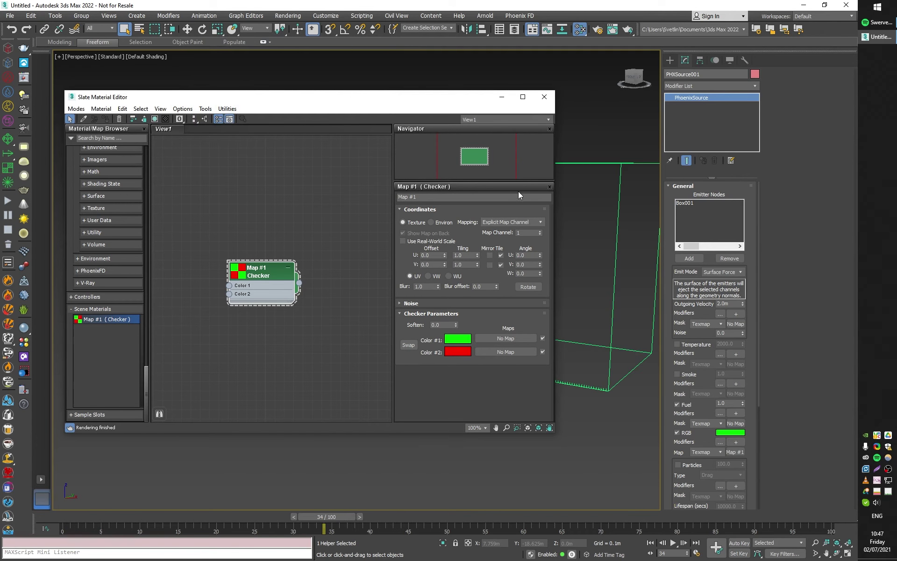
{"action": "left_click", "coordinate": [544, 96]}
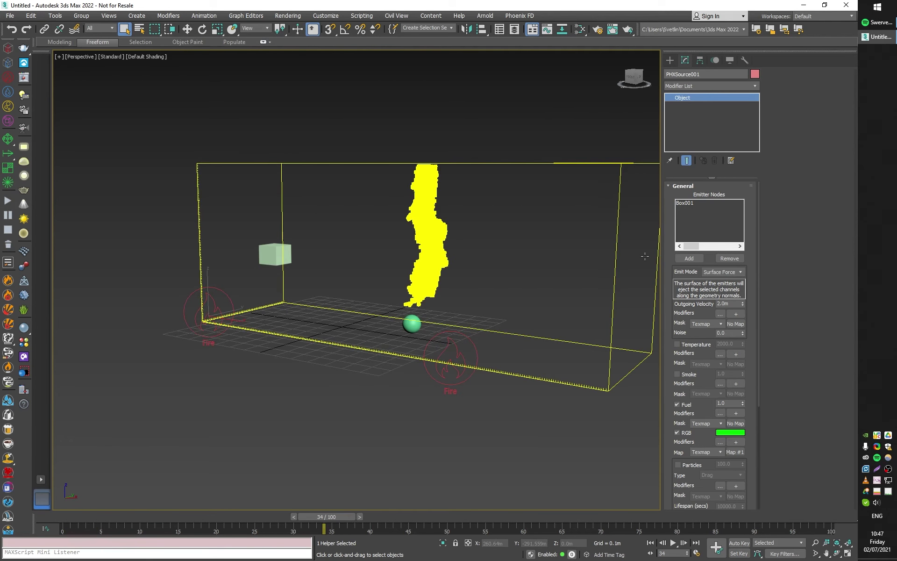
Step: Turn off the simulator's GPU preview in the viewport and start the simulation
{"action": "scroll", "coordinate": [764, 417], "scroll_direction": "down", "scroll_amount": 10}
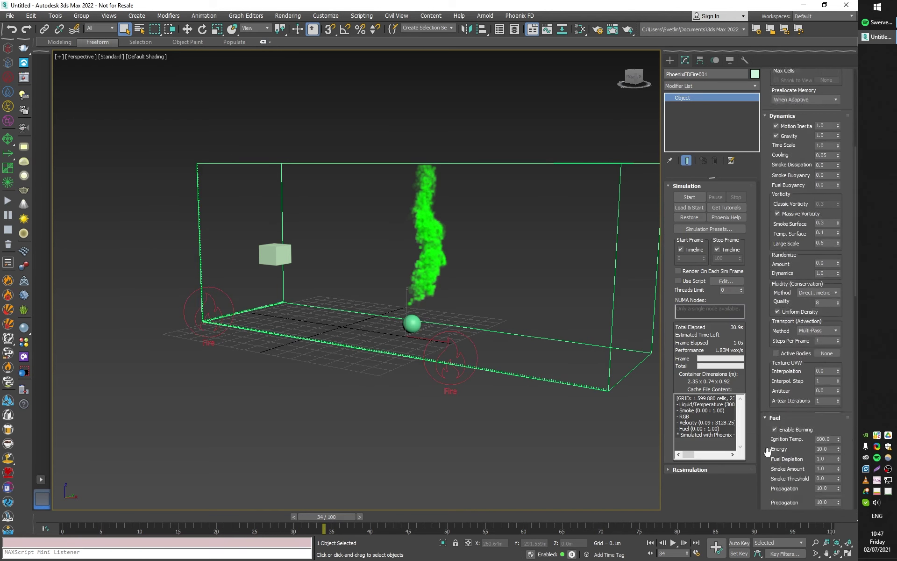
{"action": "scroll", "coordinate": [764, 477], "scroll_direction": "down", "scroll_amount": 10}
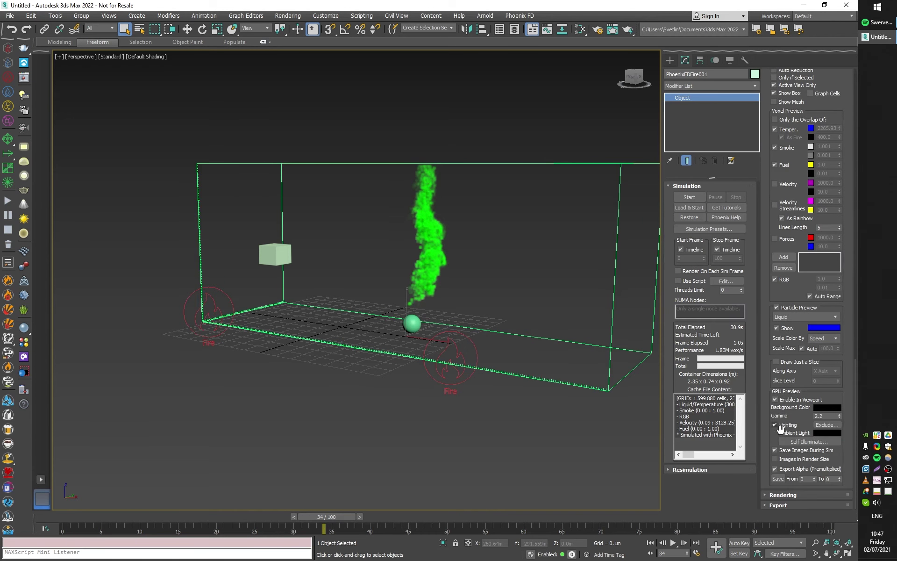
{"action": "left_click", "coordinate": [784, 400]}
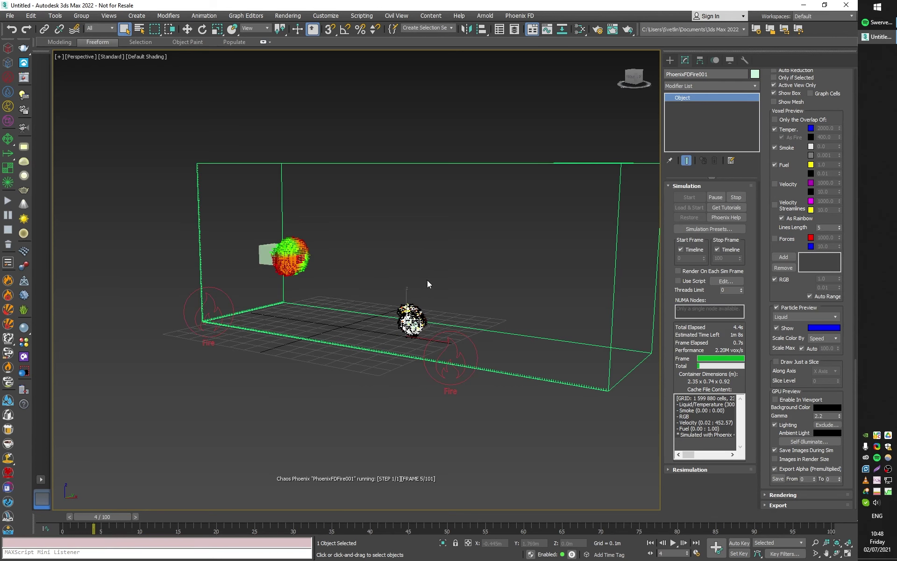
Step: Compare the voxel and GPU previews of the colored fuel reaching the hot sphere, viewing the burning area up close
{"action": "left_click", "coordinate": [794, 400]}
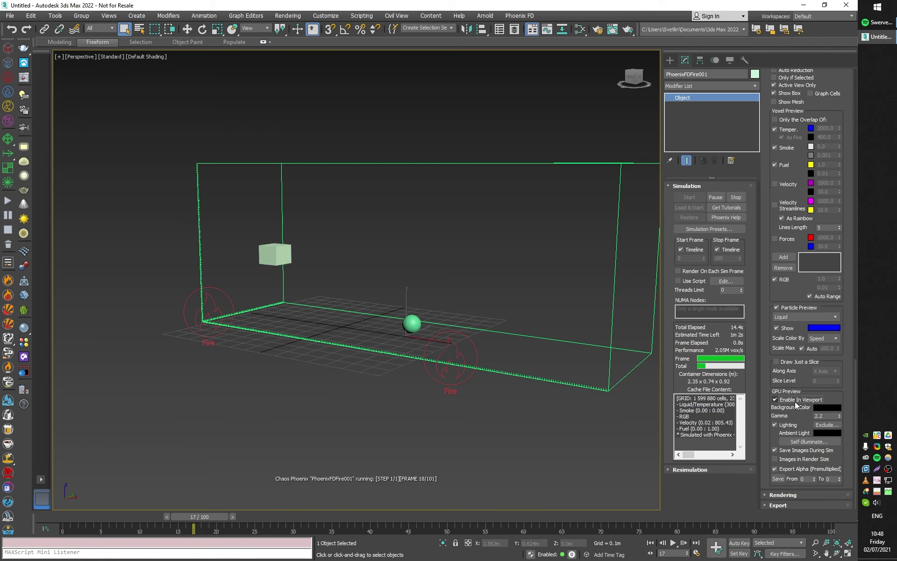
{"action": "left_click", "coordinate": [800, 401]}
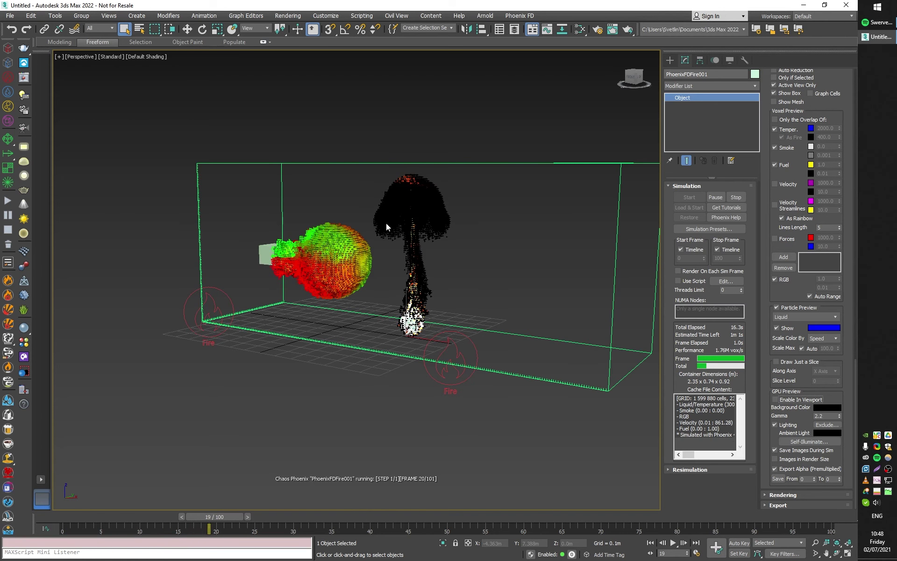
{"action": "scroll", "coordinate": [385, 261], "scroll_direction": "up", "scroll_amount": 3}
{"action": "middle_click_drag", "start_coordinate": [428, 288], "coordinate": [779, 387]}
{"action": "middle_click_drag", "start_coordinate": [628, 360], "coordinate": [580, 368]}
{"action": "left_click", "coordinate": [789, 402]}
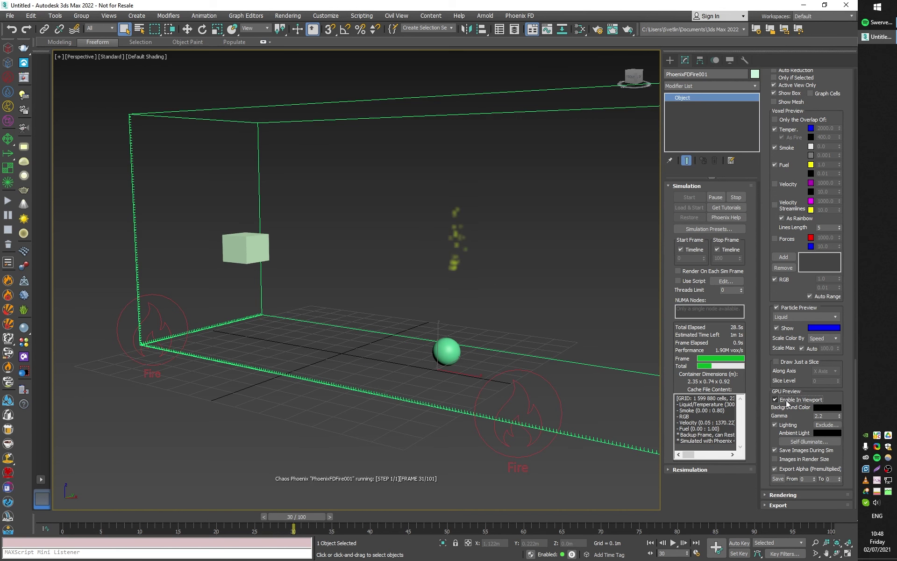
{"action": "middle_click_drag", "start_coordinate": [588, 321], "coordinate": [453, 305]}
{"action": "scroll", "coordinate": [453, 304], "scroll_direction": "down", "scroll_amount": 3}
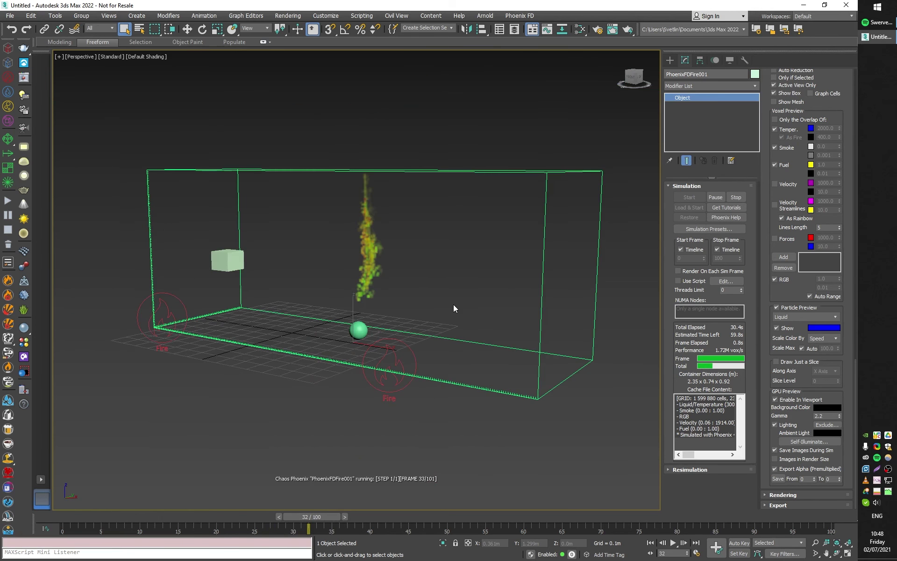
Step: Examine the red and green fuel in the voxel preview, and inspect the resulting smoke from several angles in the GPU preview
{"action": "left_click", "coordinate": [799, 400]}
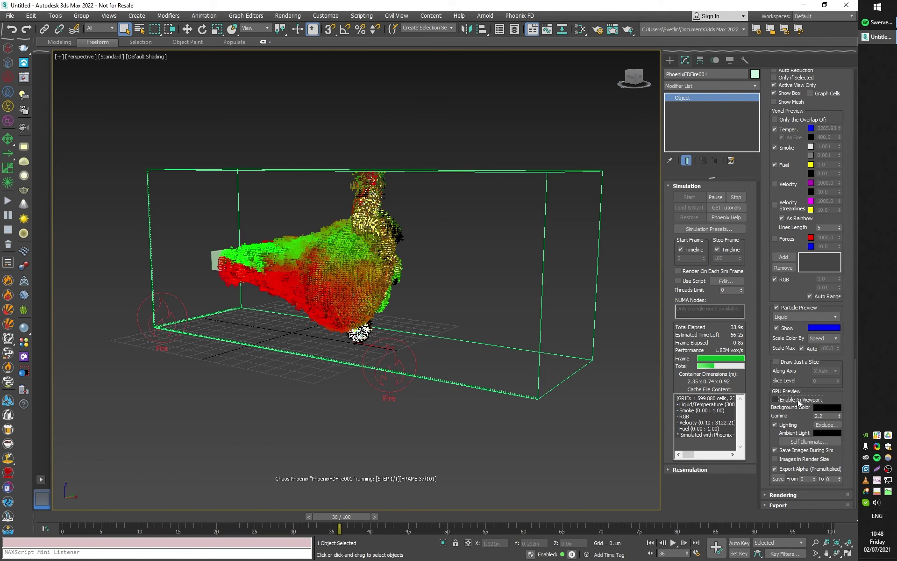
{"action": "middle_click_drag", "start_coordinate": [387, 283], "coordinate": [409, 273], "text": "alt"}
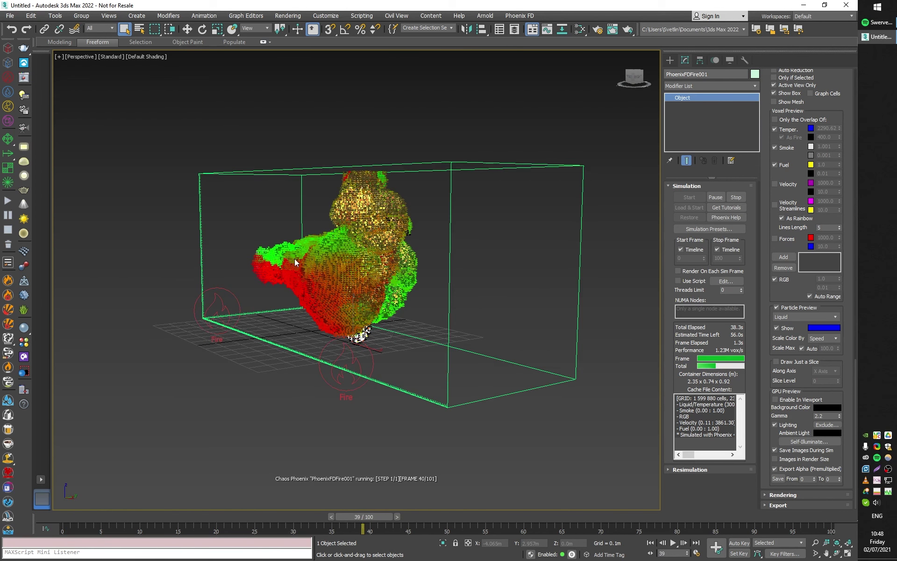
{"action": "left_click", "coordinate": [791, 400]}
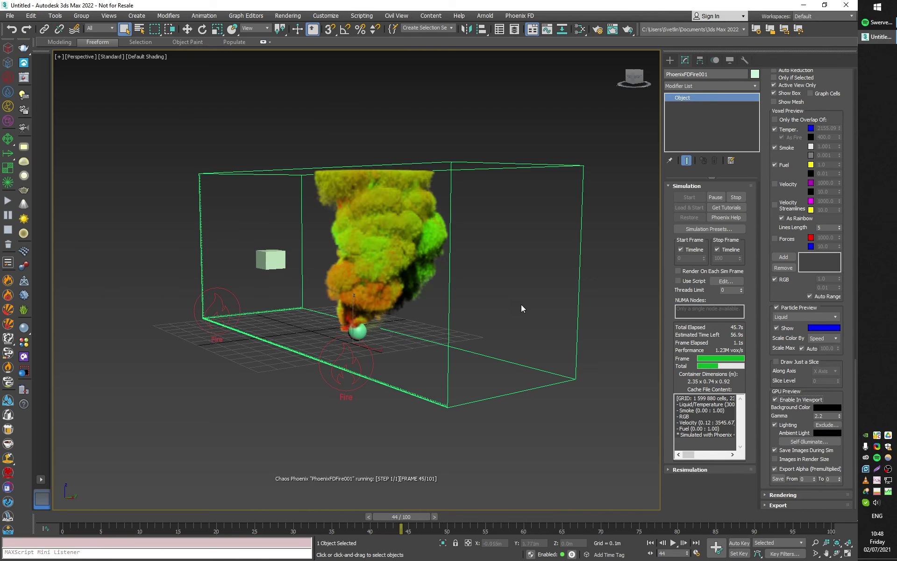
{"action": "middle_click_drag", "start_coordinate": [421, 326], "coordinate": [374, 298], "text": "alt"}
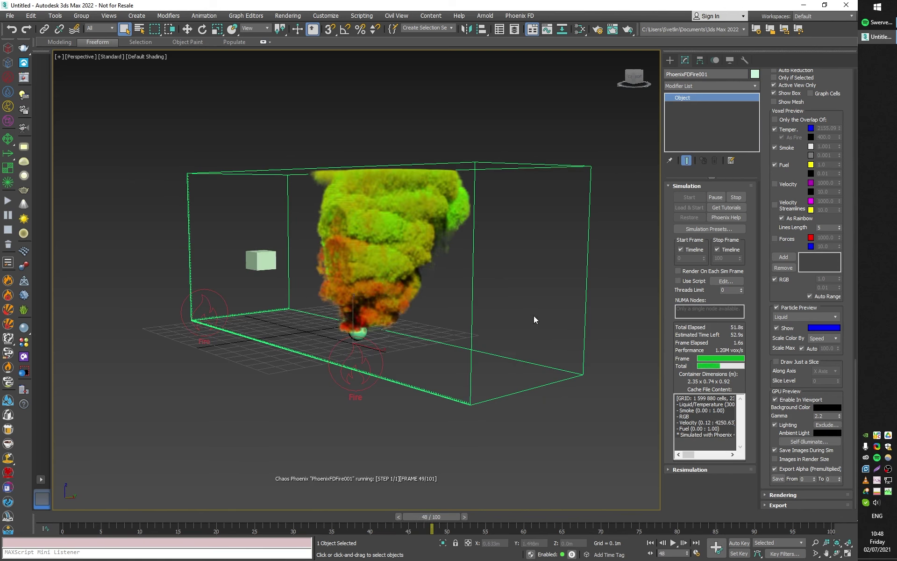
{"action": "middle_click_drag", "start_coordinate": [563, 303], "coordinate": [488, 311], "text": "alt"}
{"action": "middle_click_drag", "start_coordinate": [397, 248], "coordinate": [445, 310], "text": "alt"}
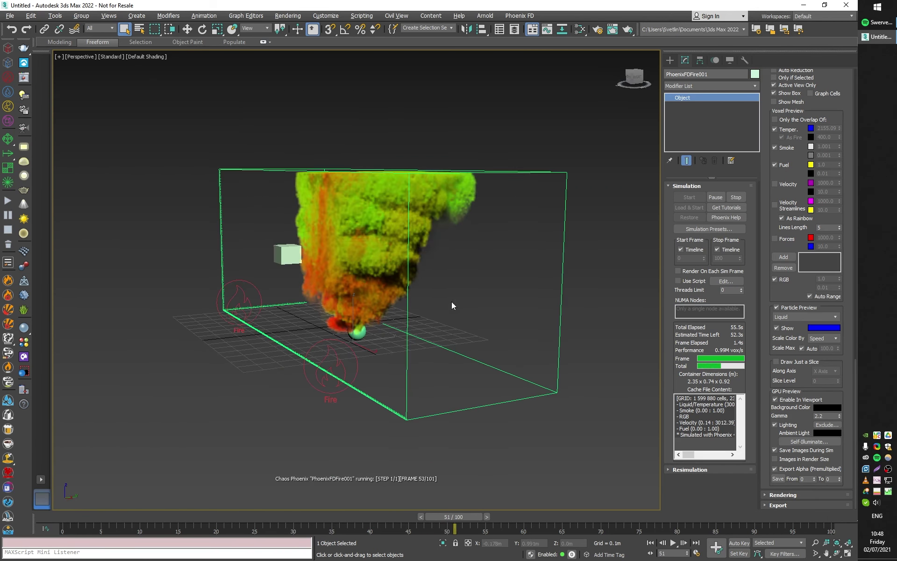